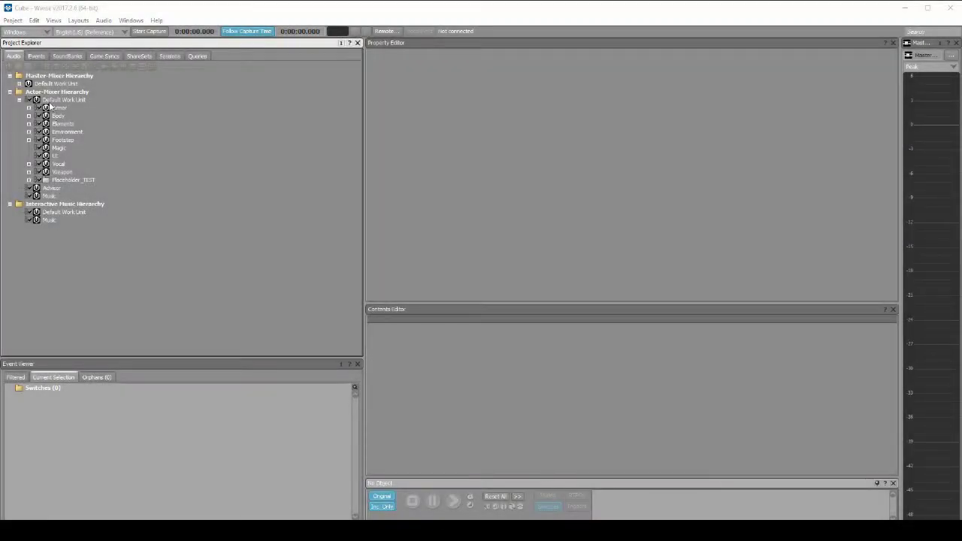
# Step: Select the Weapon work unit to list its children, Weapon_Rifle and Weapon_Shotgun
pyautogui.click(61, 173)
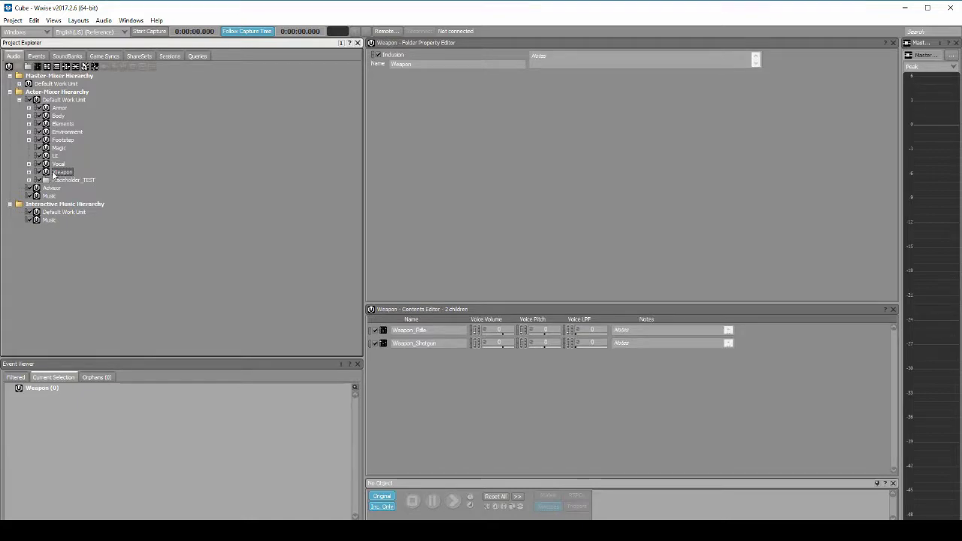
# Step: Add a child actor-mixer named Weapon_Machine_Gun under Weapon
pyautogui.rightClick(53, 175)
pyautogui.moveTo(84, 178)
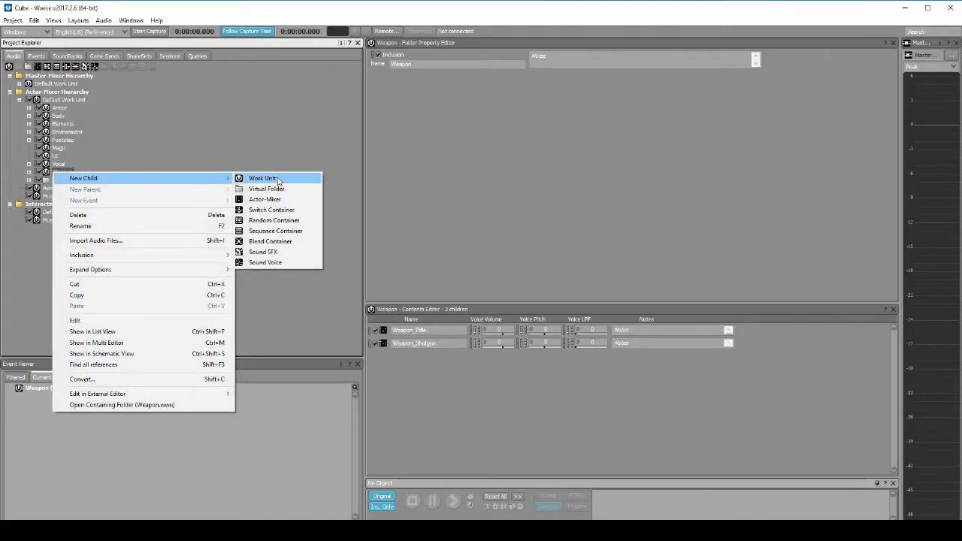
pyautogui.click(278, 200)
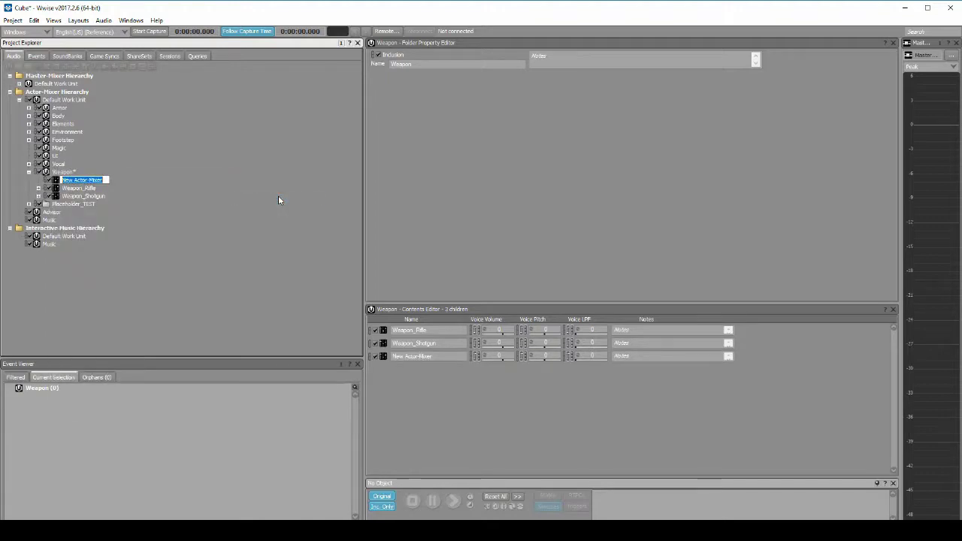
pyautogui.write('Weapon_Machi')
pyautogui.write('ne_Gun')
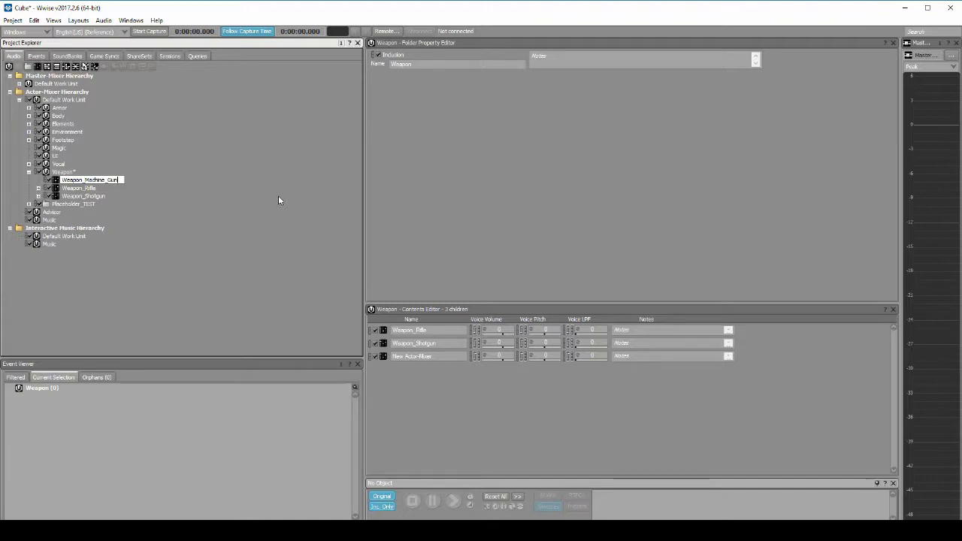
pyautogui.press('Return')
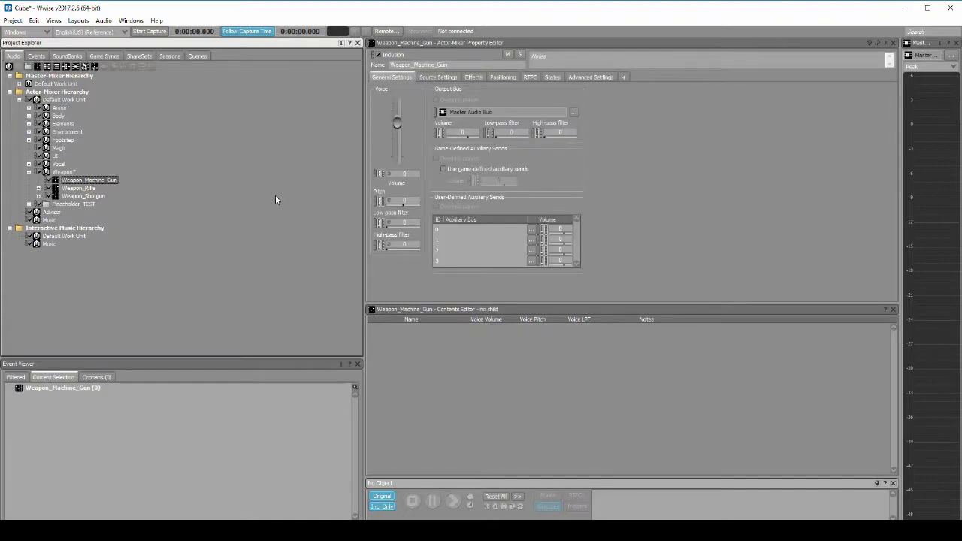
# Step: Route Weapon_Machine_Gun's output bus to the Weapon bus
pyautogui.click(573, 112)
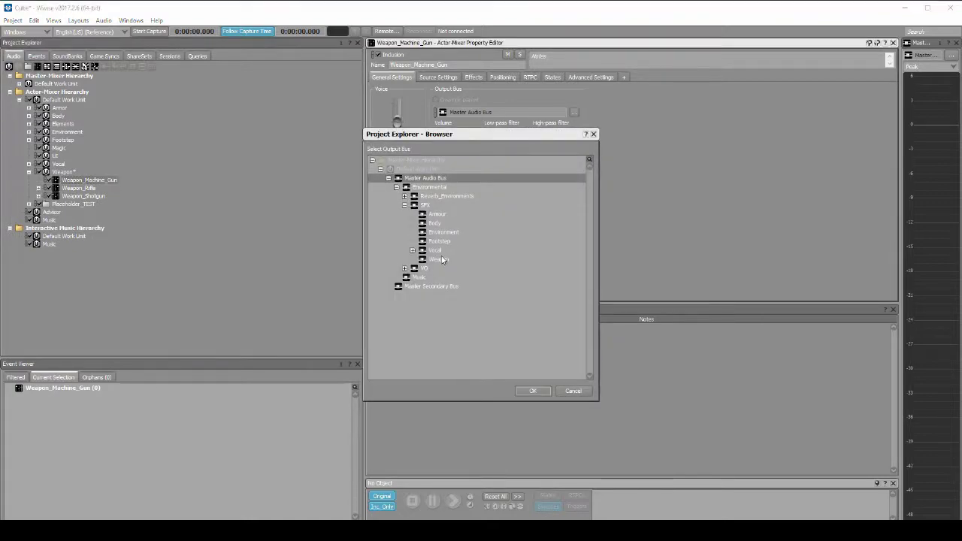
pyautogui.click(440, 258)
pyautogui.click(530, 391)
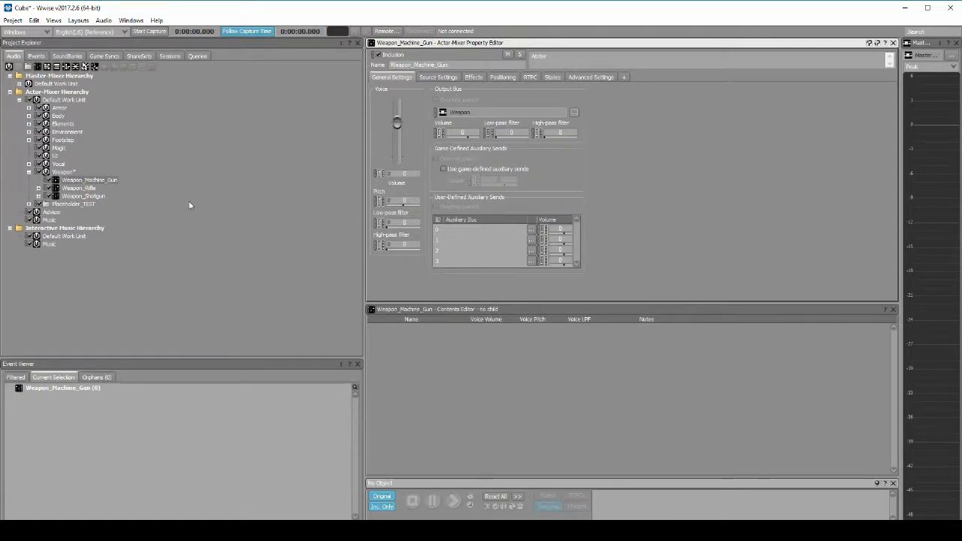
# Step: Create a random container named Weapon_Machine_Gun_Fire under Weapon_Machine_Gun
pyautogui.rightClick(109, 180)
pyautogui.moveTo(139, 186)
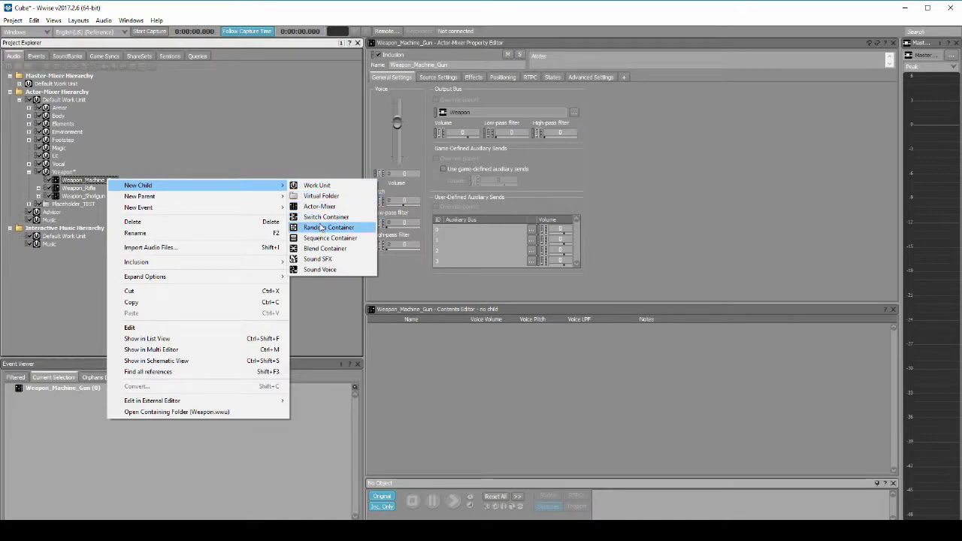
pyautogui.click(322, 227)
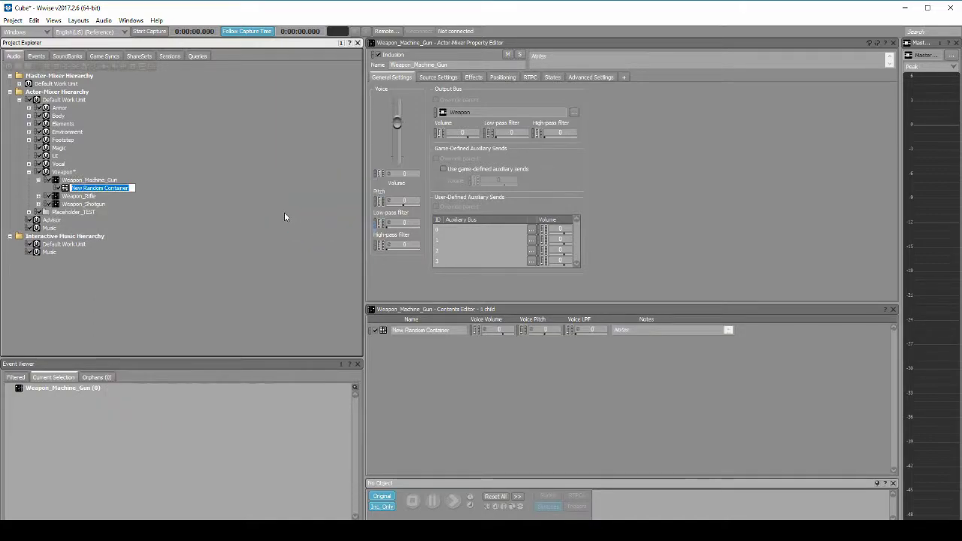
pyautogui.write('Weapon_Ma')
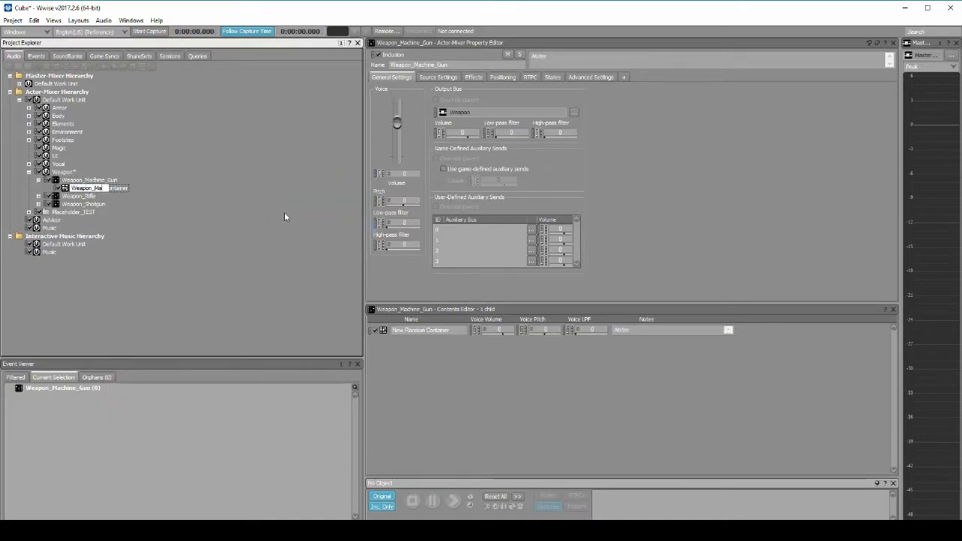
pyautogui.write('chine_Gun_')
pyautogui.write('Fire')
pyautogui.press('Return')
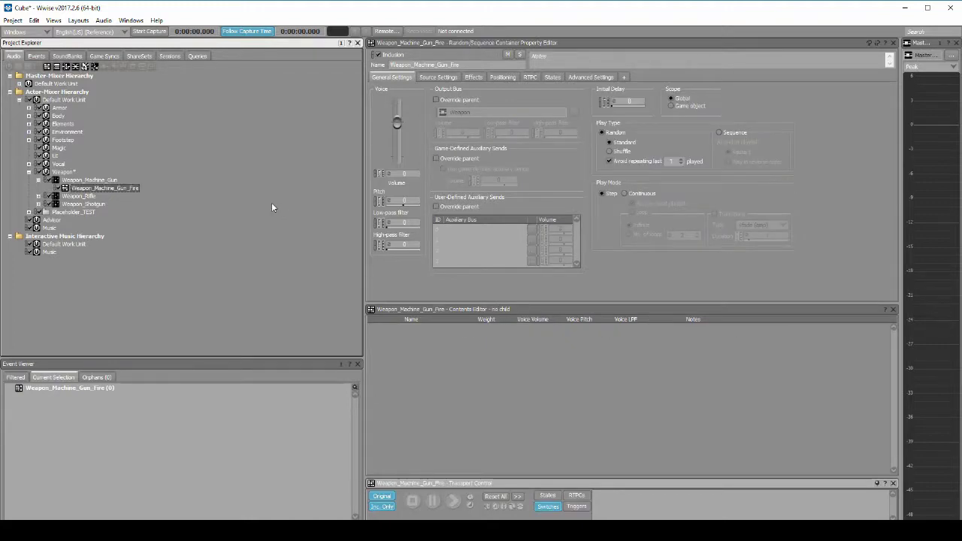
# Step: Drag the three machine gun fire recordings onto Weapon_Machine_Gun_Fire
pyautogui.hotkey('alt', 'Tab')
pyautogui.click(75, 466)
pyautogui.keyDown('shift'); pyautogui.click(75, 487); pyautogui.keyUp('shift')
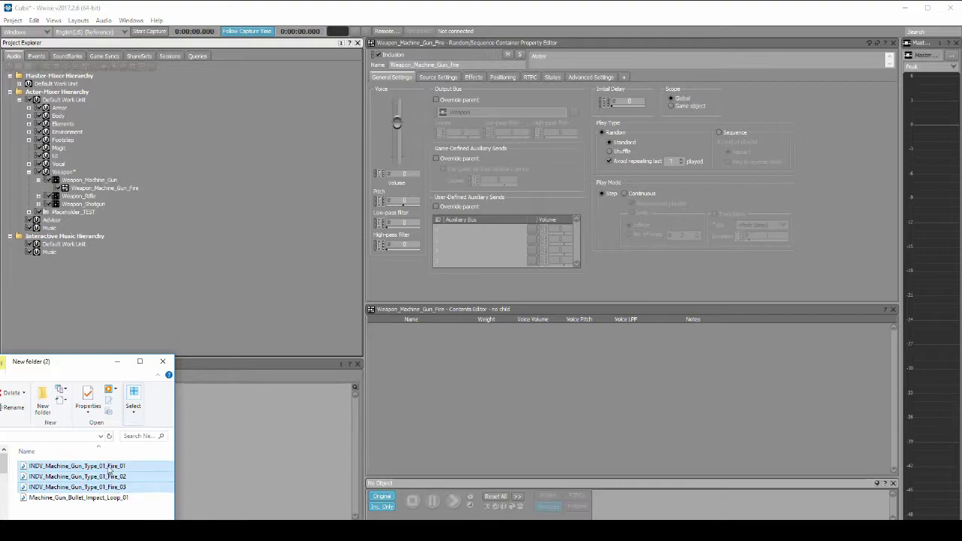
pyautogui.moveTo(109, 472); pyautogui.dragTo(116, 192)
# Step: Store the originals in a new WEAPON/MACHINE_GUN folder and import the sounds
pyautogui.click(656, 177)
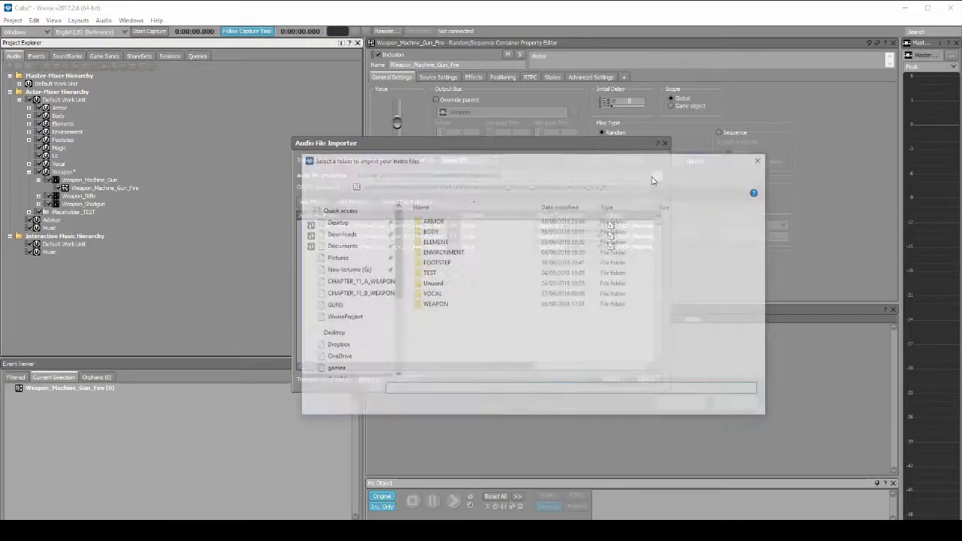
pyautogui.doubleClick(458, 309)
pyautogui.rightClick(458, 310)
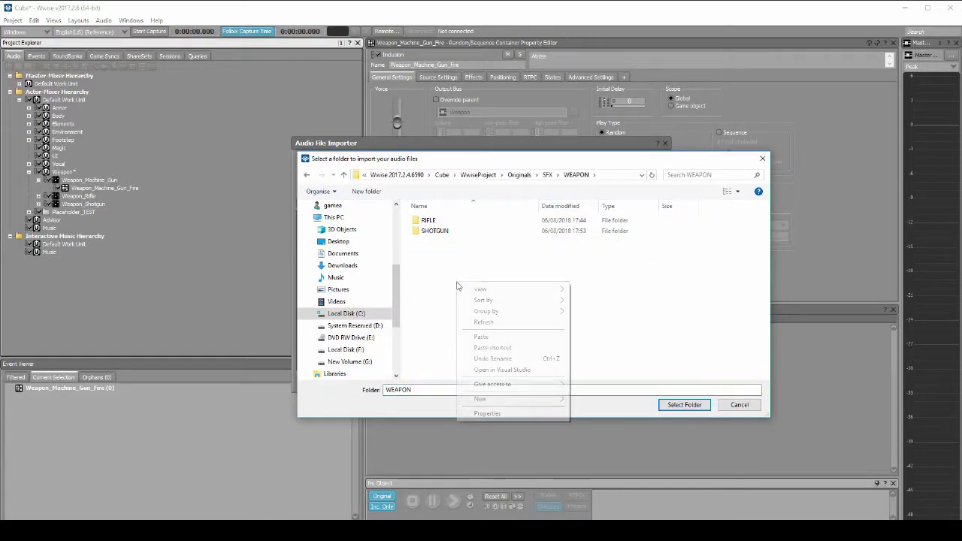
pyautogui.click(592, 240)
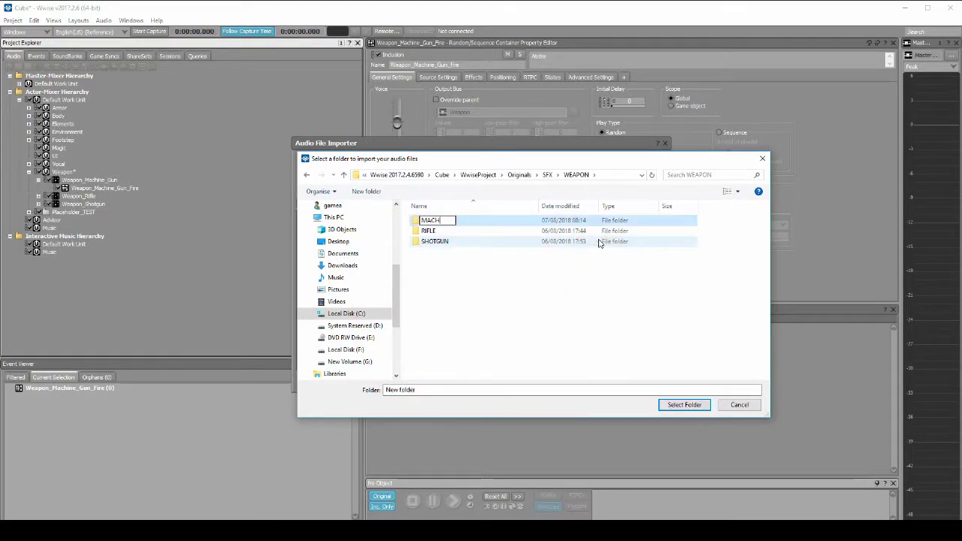
pyautogui.write('MACHINE_GUN')
pyautogui.press('Return')
pyautogui.doubleClick(479, 221)
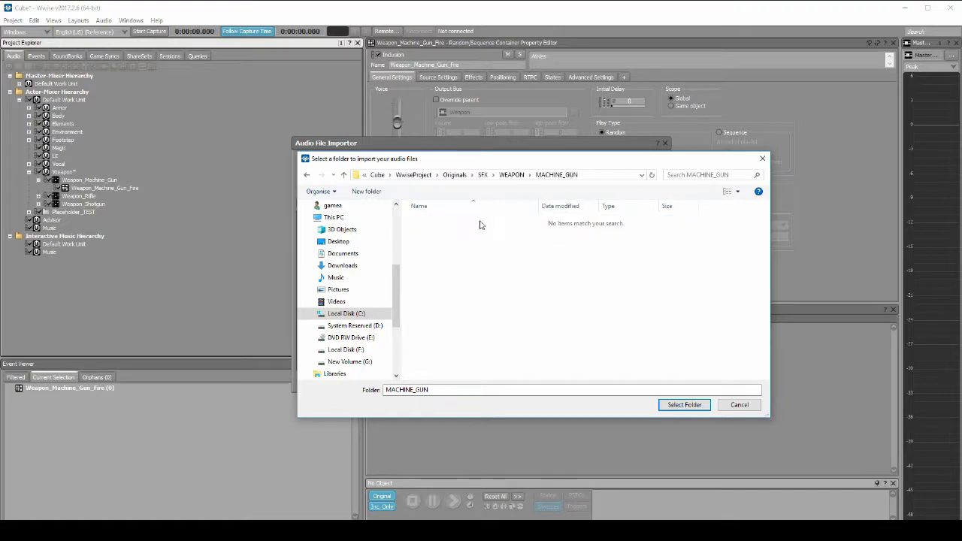
pyautogui.click(684, 404)
pyautogui.click(610, 379)
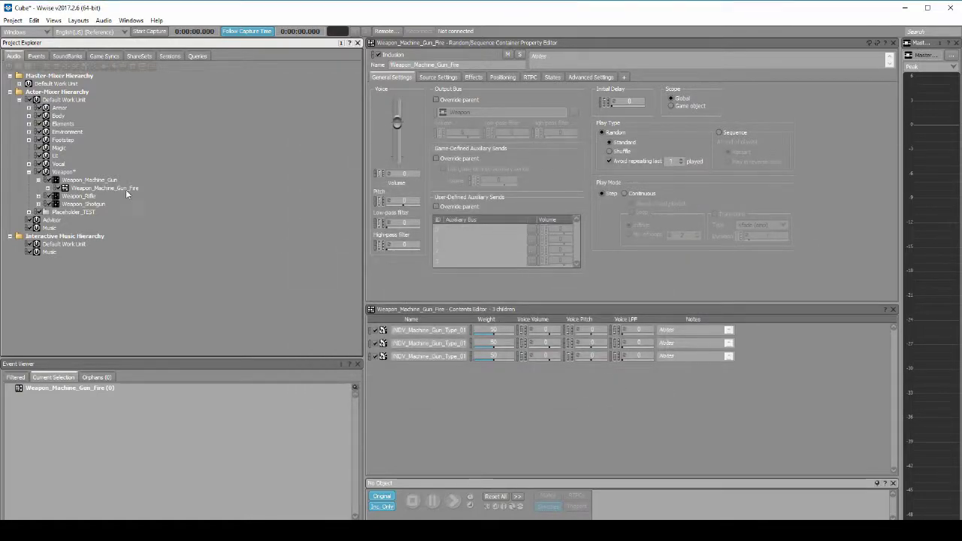
# Step: Give Weapon_Machine_Gun_Fire its own 3D positioning with the Weapon_Fire attenuation
pyautogui.click(105, 188)
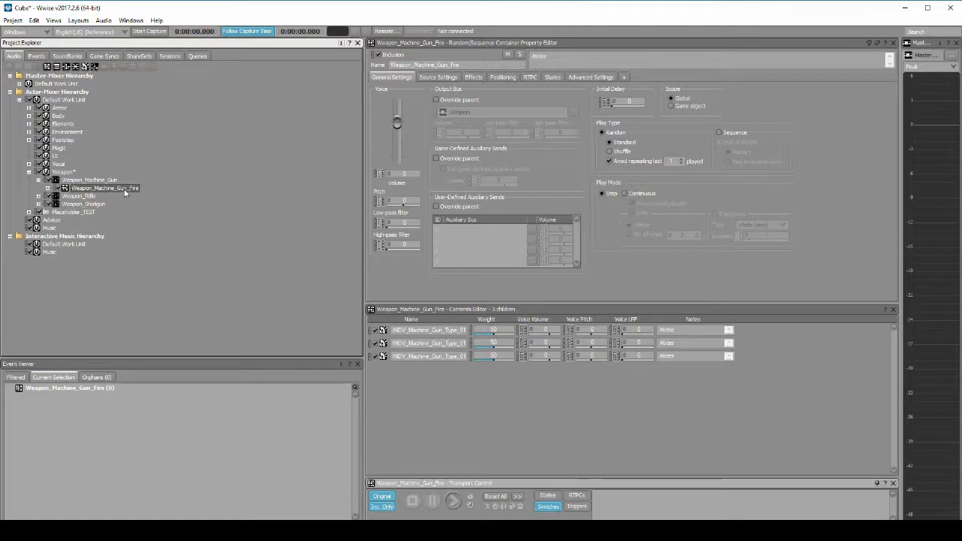
pyautogui.click(503, 77)
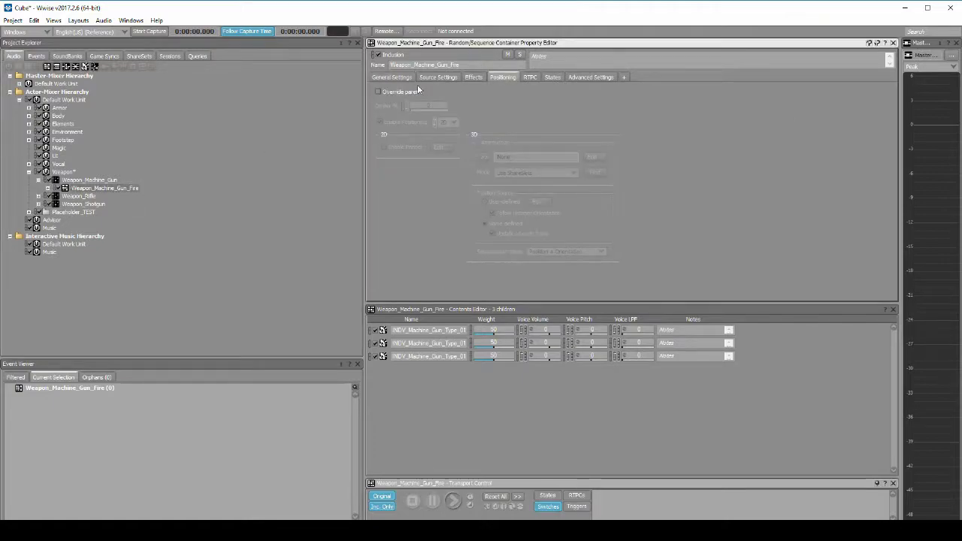
pyautogui.click(380, 92)
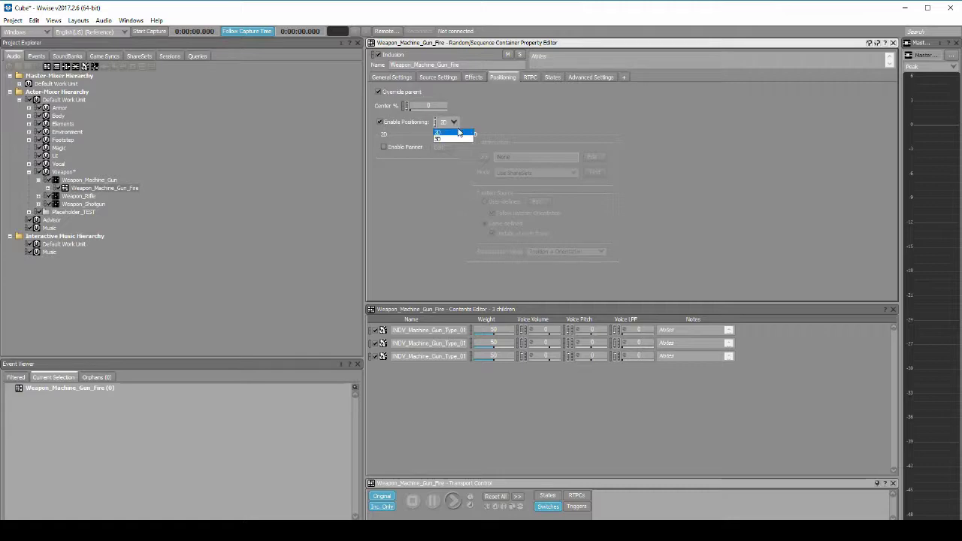
pyautogui.click(451, 139)
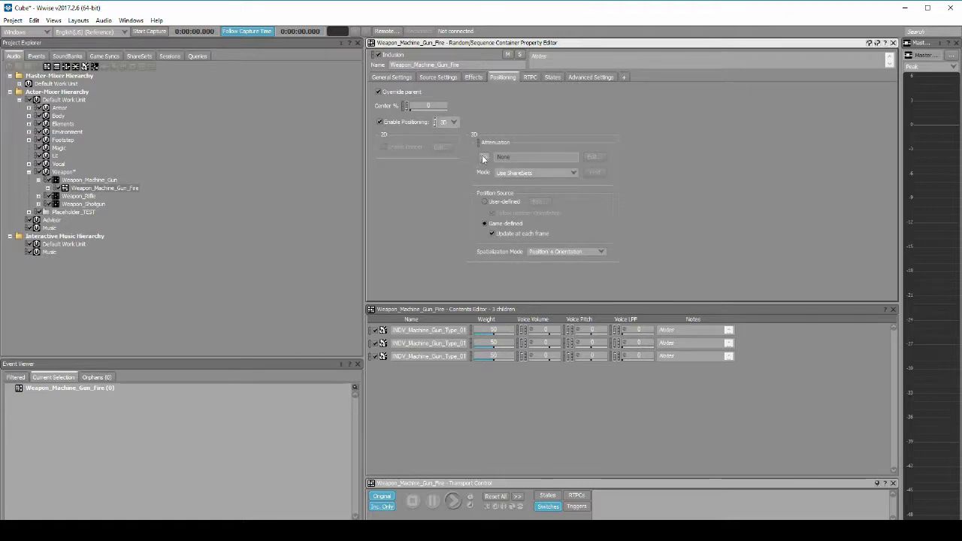
pyautogui.click(483, 156)
pyautogui.moveTo(525, 199)
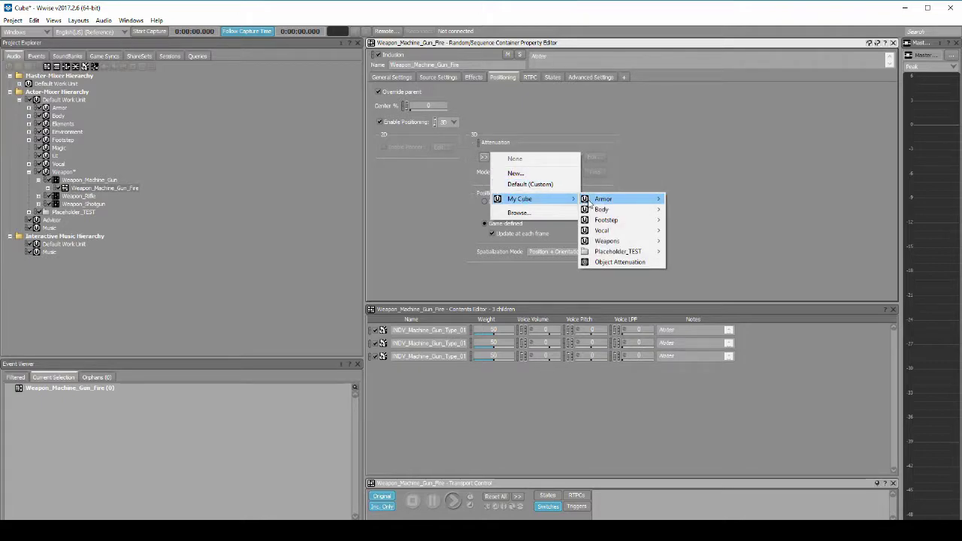
pyautogui.moveTo(608, 240)
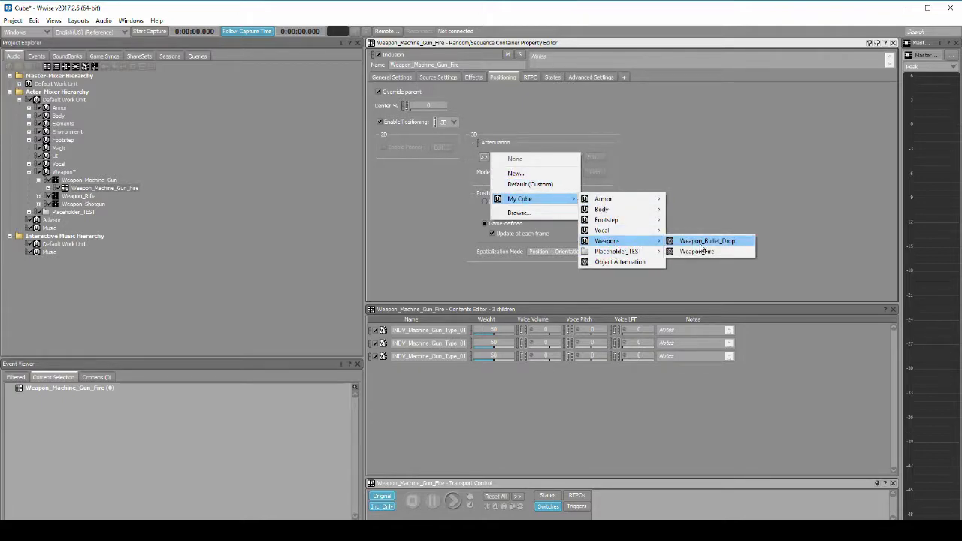
pyautogui.click(697, 252)
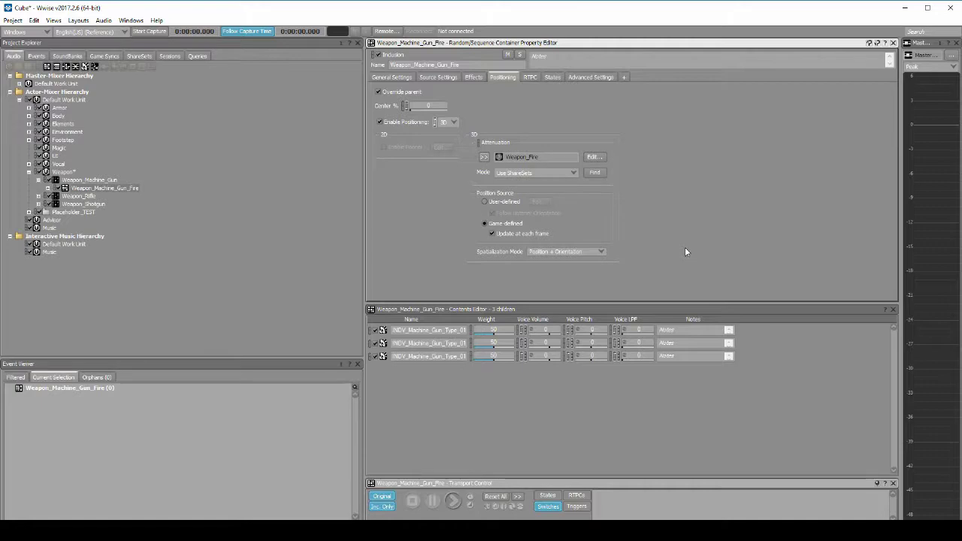
# Step: Create a Weapon_Machine_Gun virtual folder under the Weapon events
pyautogui.click(42, 57)
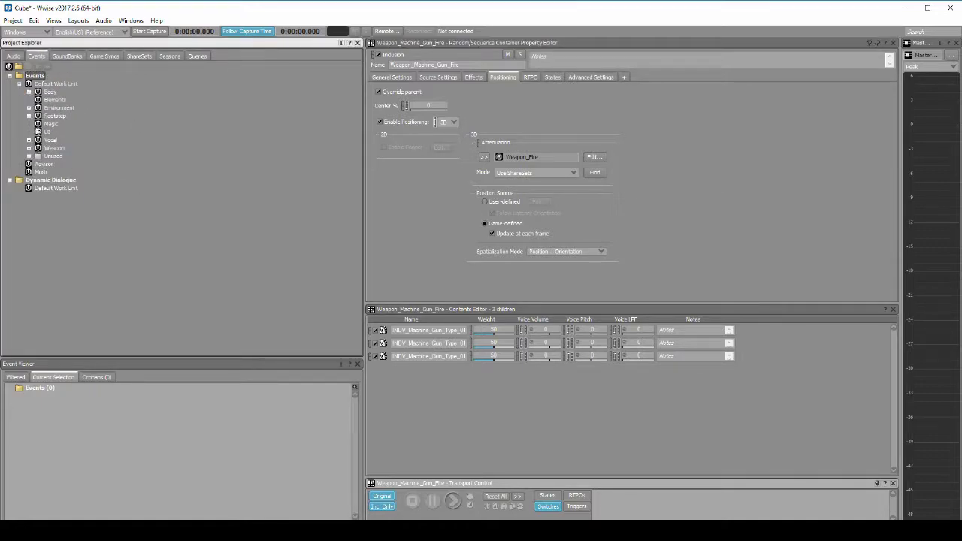
pyautogui.click(29, 148)
pyautogui.rightClick(68, 154)
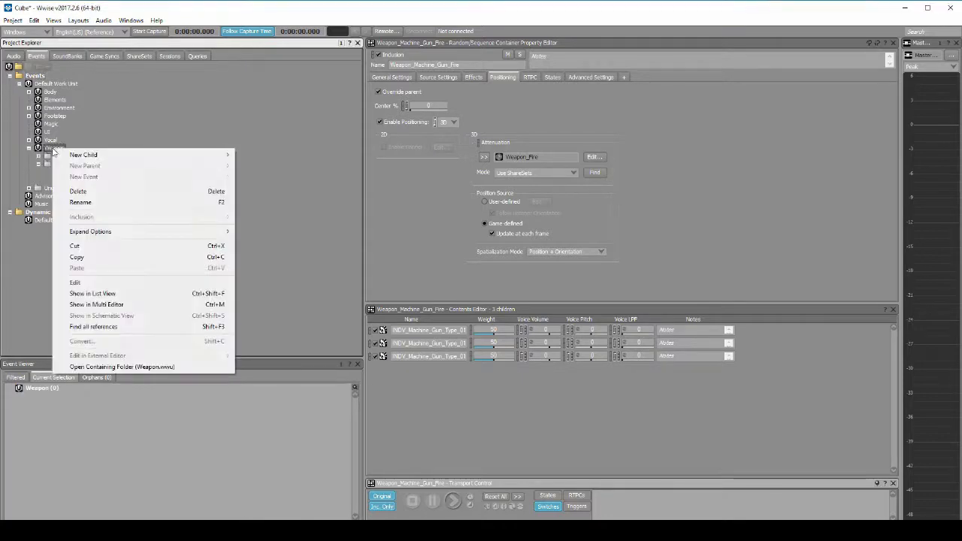
pyautogui.click(244, 165)
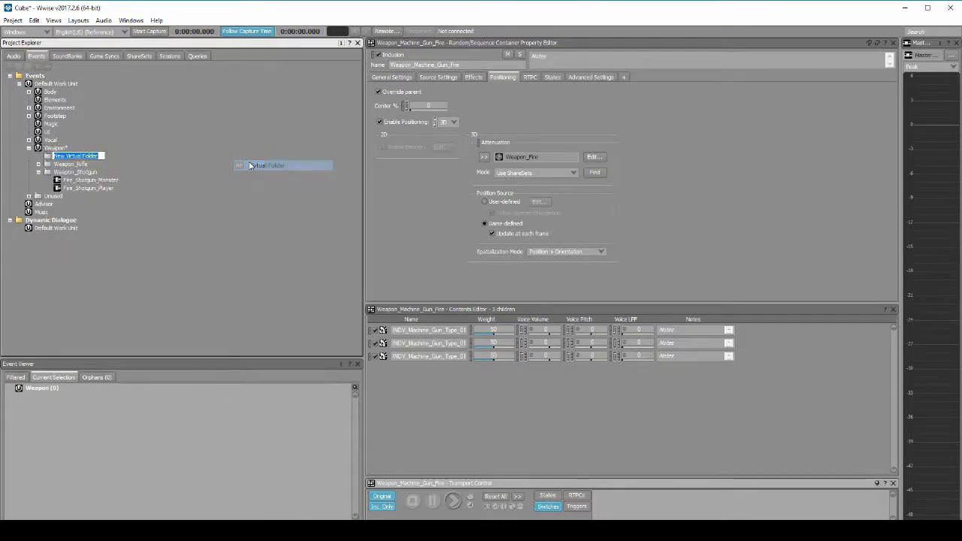
pyautogui.write('Weapon_Machine_Gun')
pyautogui.press('Return')
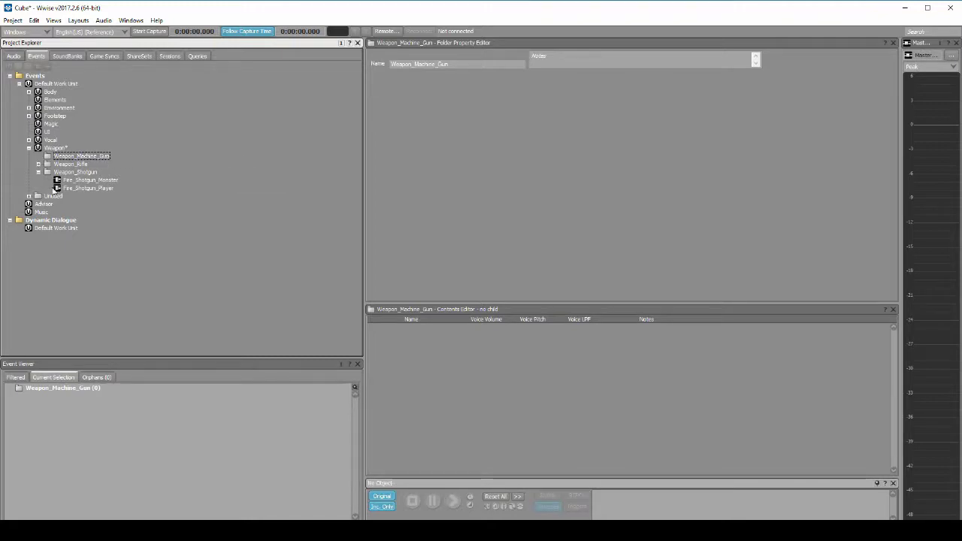
# Step: Move the Fire_Chaingun_Player event from Unused into the Weapon_Machine_Gun folder
pyautogui.click(29, 196)
pyautogui.scroll(-3, 97, 212)
pyautogui.scroll(-3, 99, 213)
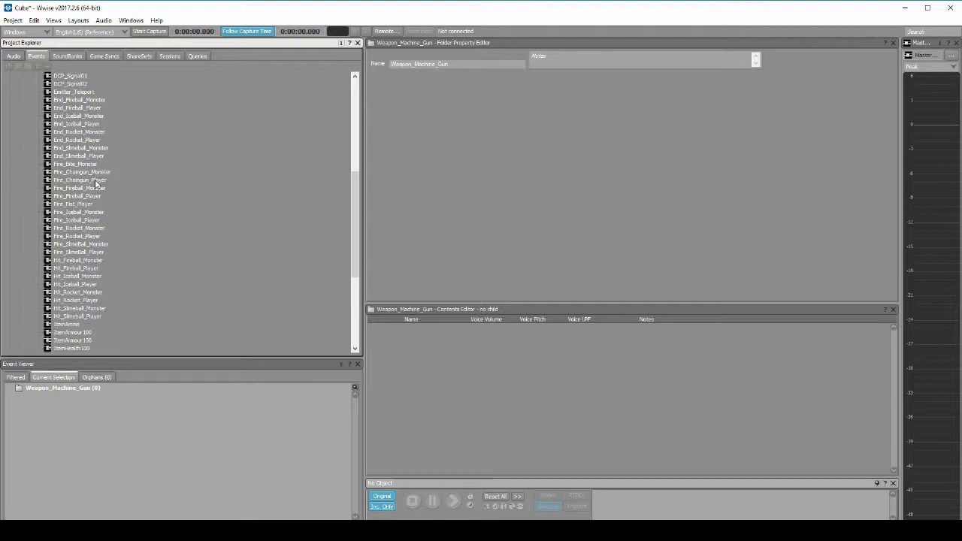
pyautogui.rightClick(97, 181)
pyautogui.click(120, 278)
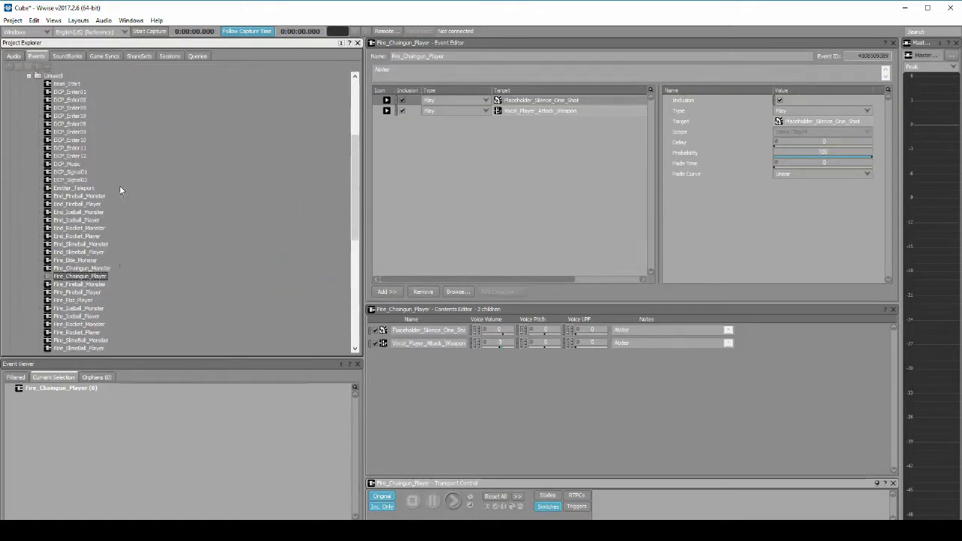
pyautogui.scroll(8, 119, 188)
pyautogui.rightClick(83, 107)
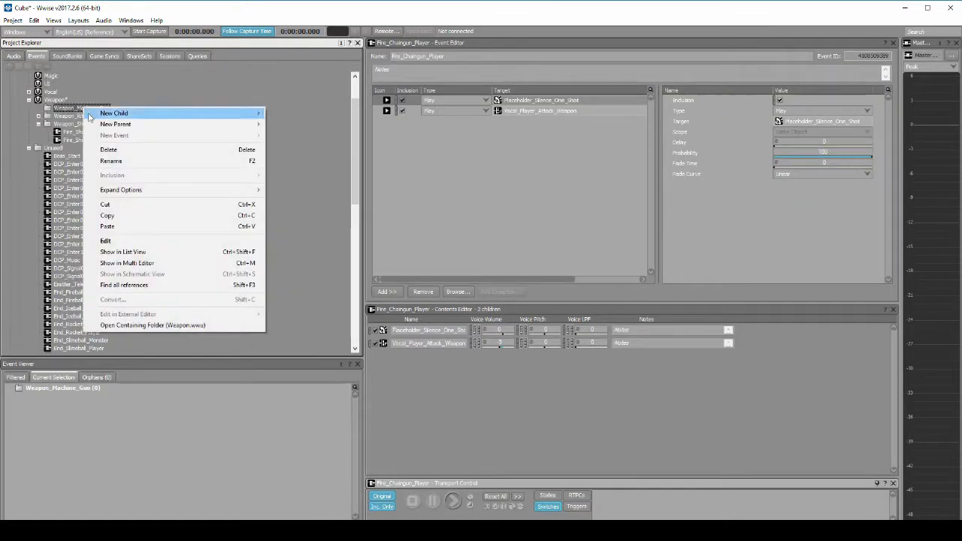
pyautogui.click(115, 227)
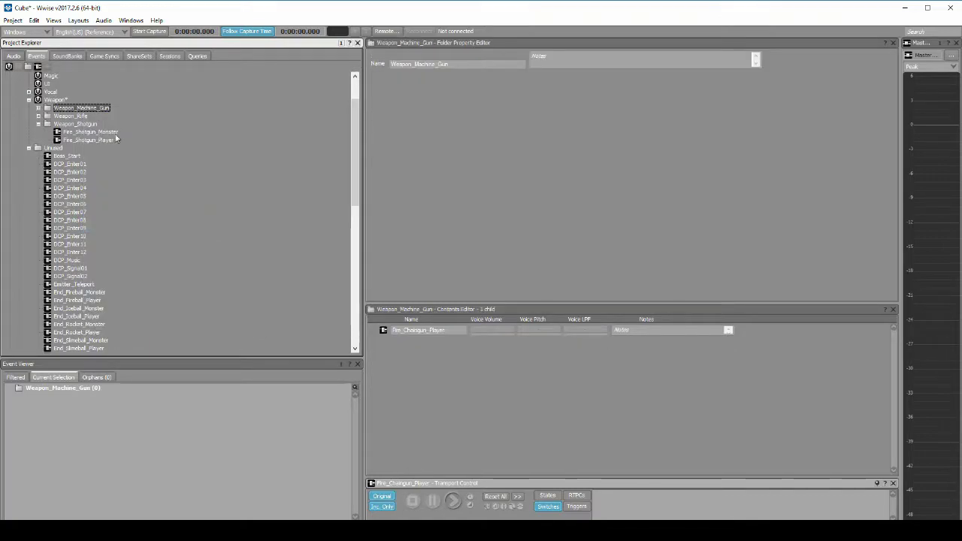
# Step: Retarget Fire_Chaingun_Player's Play action to Weapon_Machine_Gun_Fire
pyautogui.click(78, 116)
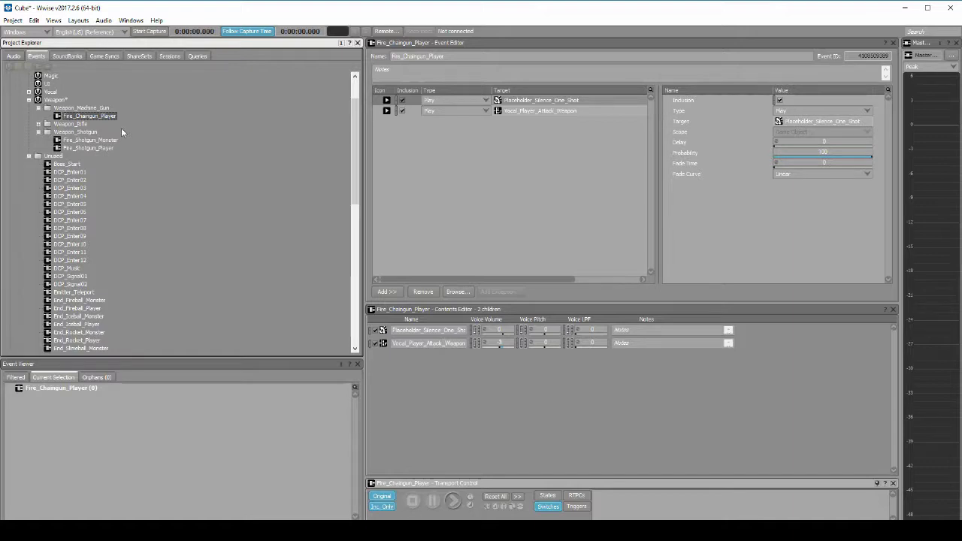
pyautogui.click(14, 56)
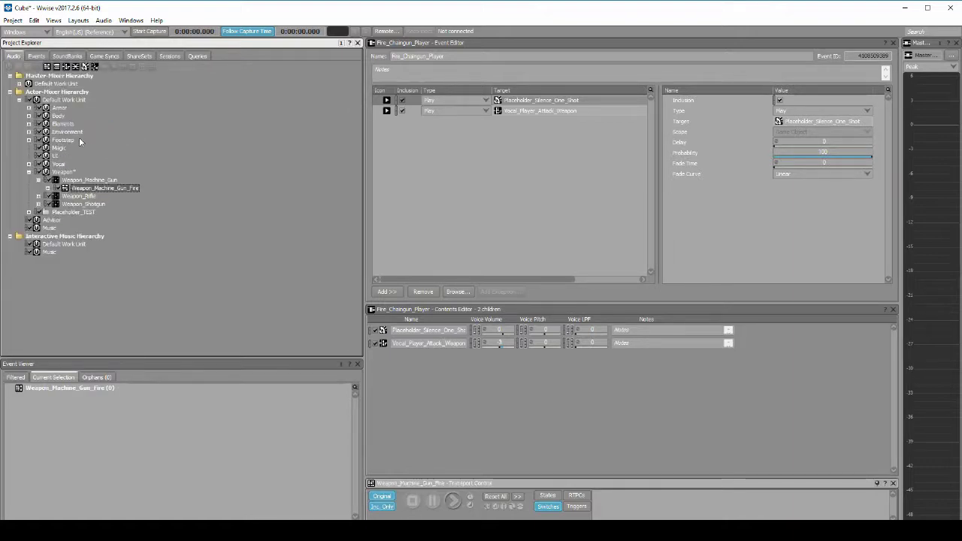
pyautogui.moveTo(99, 188)
pyautogui.mouseDown()
pyautogui.moveTo(324, 133)
pyautogui.moveTo(516, 105)
pyautogui.mouseUp()
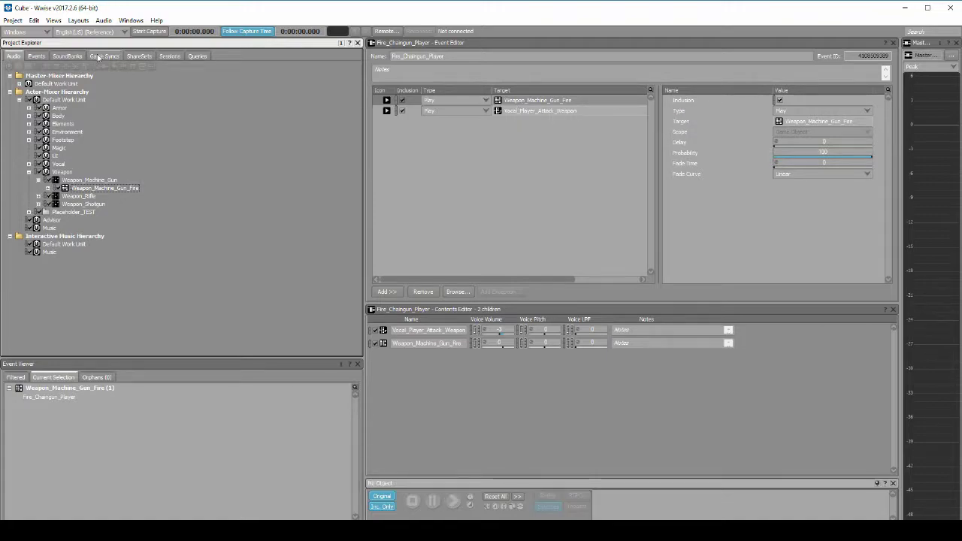
# Step: Save the project and switch to the SoundBank layout
pyautogui.click(13, 21)
pyautogui.click(23, 54)
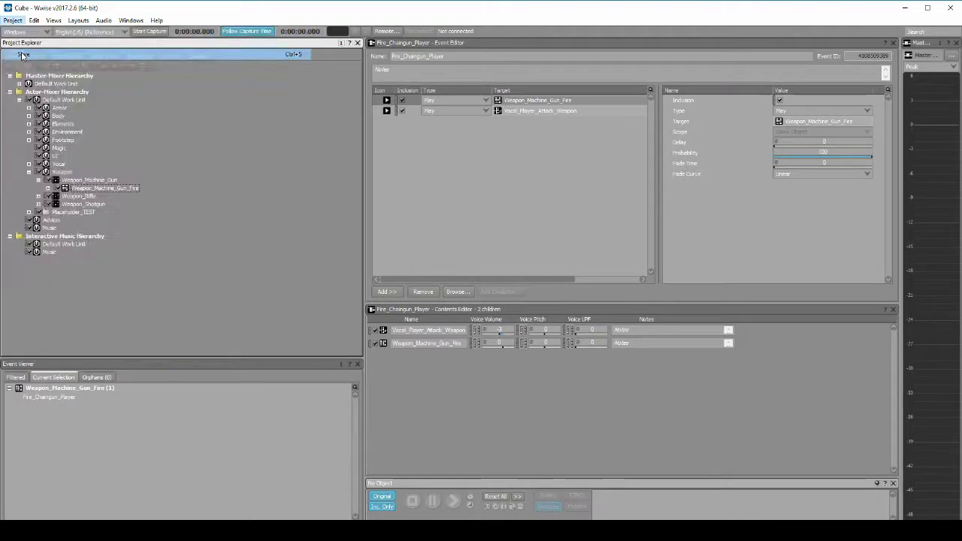
pyautogui.click(78, 20)
pyautogui.click(85, 57)
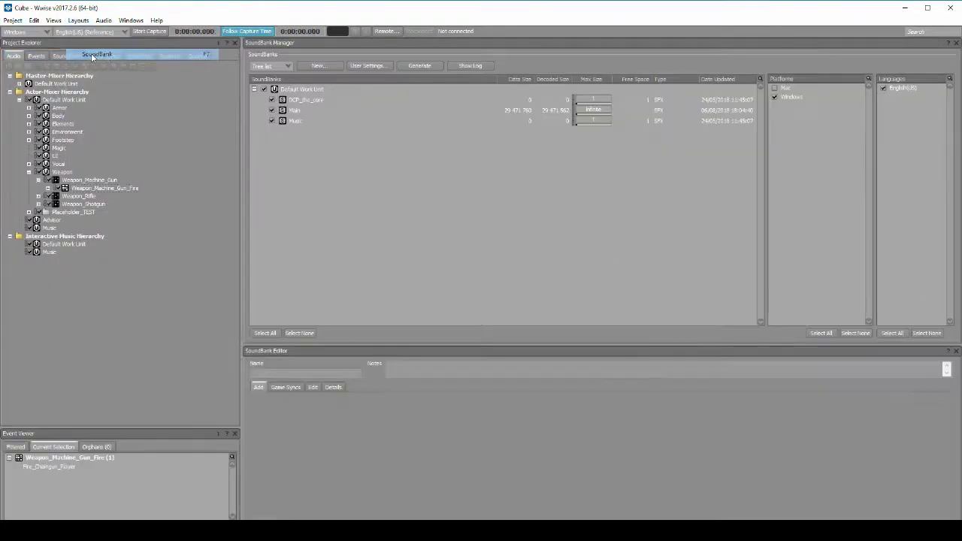
# Step: Generate the soundbanks and close the generation report
pyautogui.click(423, 66)
pyautogui.click(718, 484)
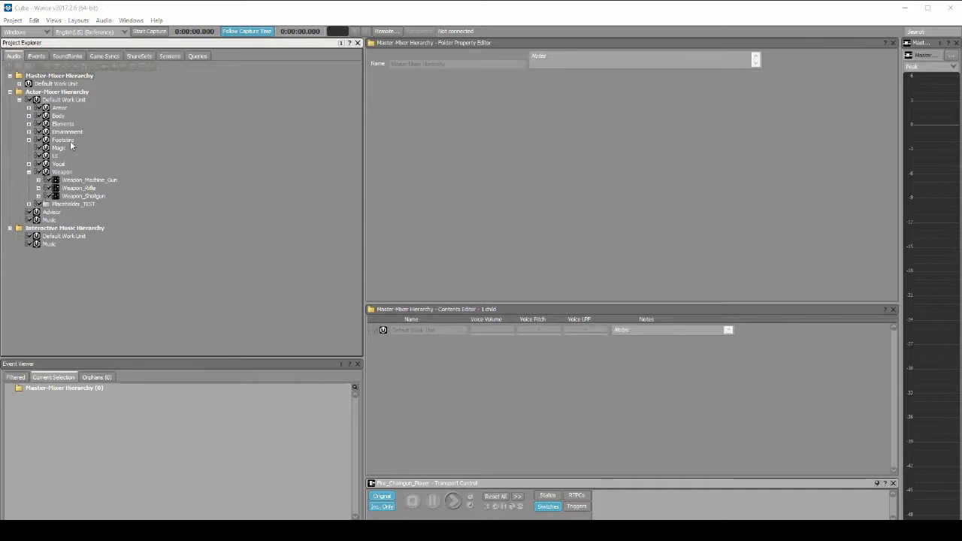
# Step: Import the bullet-impact sound from WEAPON\MACHINE_GUN into the Weapon_Machine_Gun actor-mixer
pyautogui.click(75, 182)
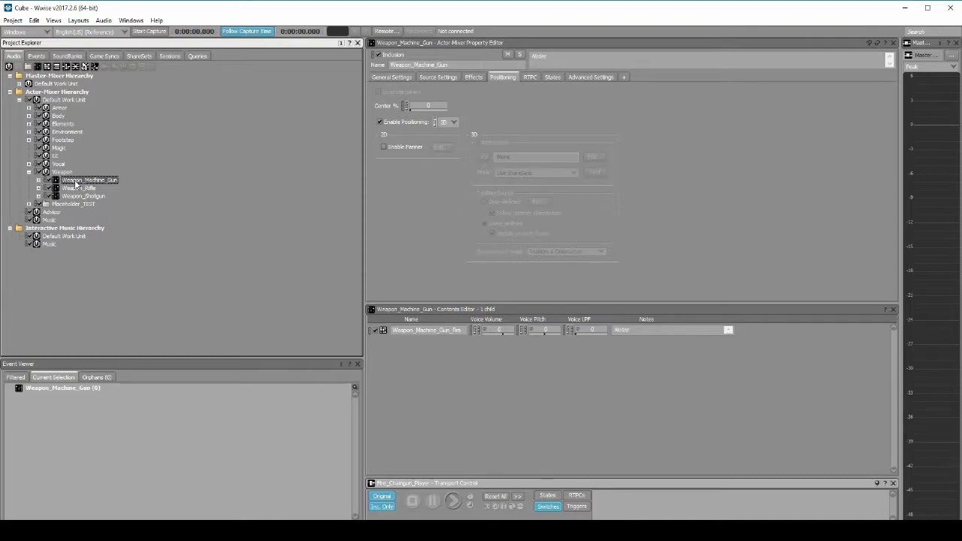
pyautogui.moveTo(87, 497); pyautogui.dragTo(92, 179)
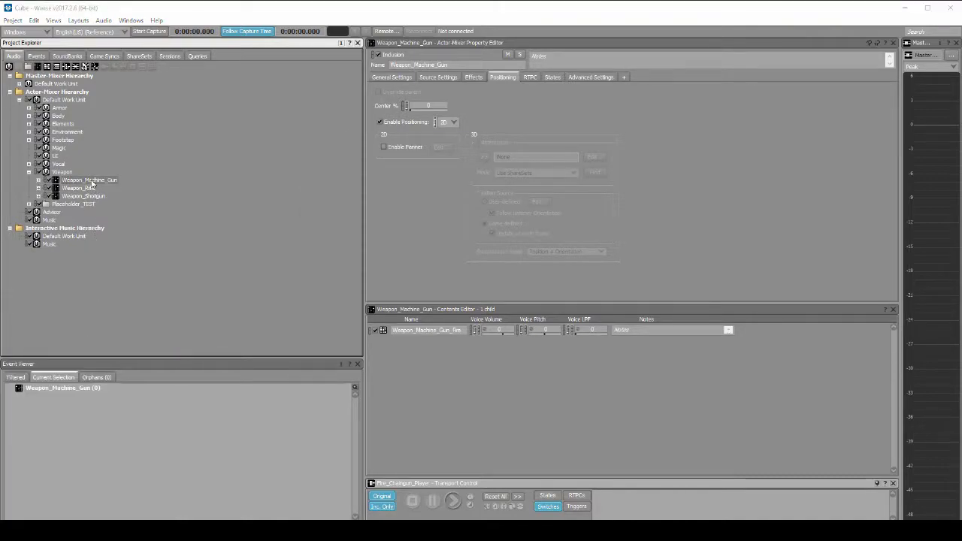
pyautogui.click(657, 176)
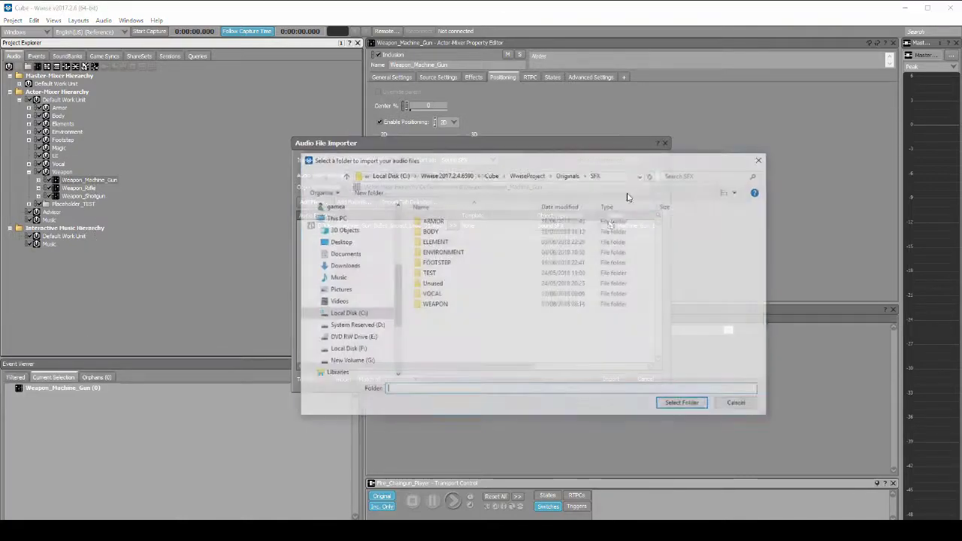
pyautogui.doubleClick(474, 304)
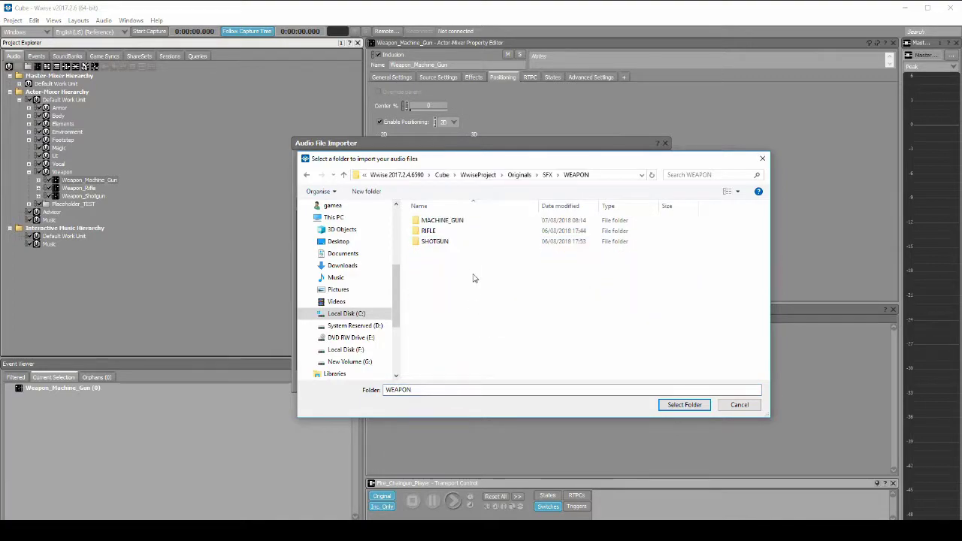
pyautogui.doubleClick(465, 226)
pyautogui.click(684, 405)
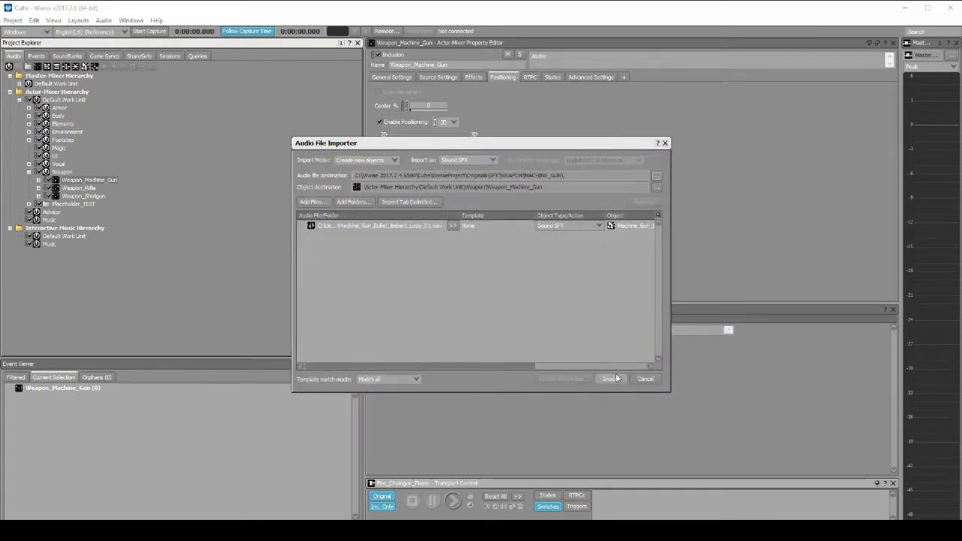
pyautogui.click(616, 378)
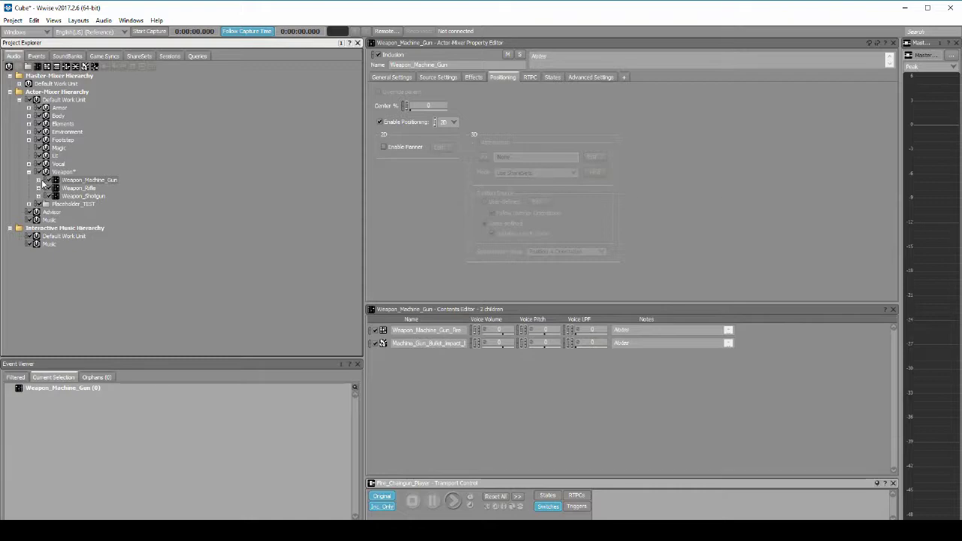
# Step: Limit the bullet-impact loop to 6 instances globally, ignoring the parent's limit
pyautogui.click(117, 196)
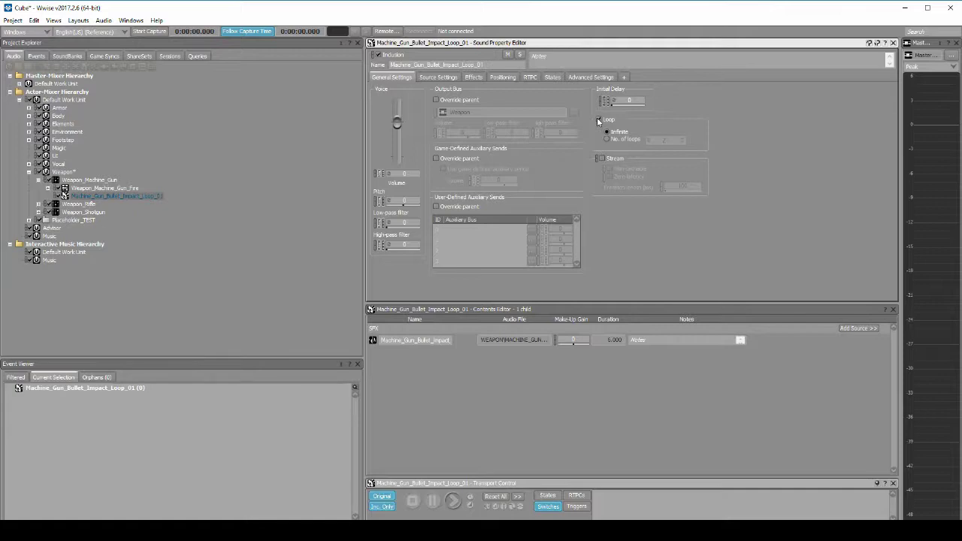
pyautogui.click(595, 80)
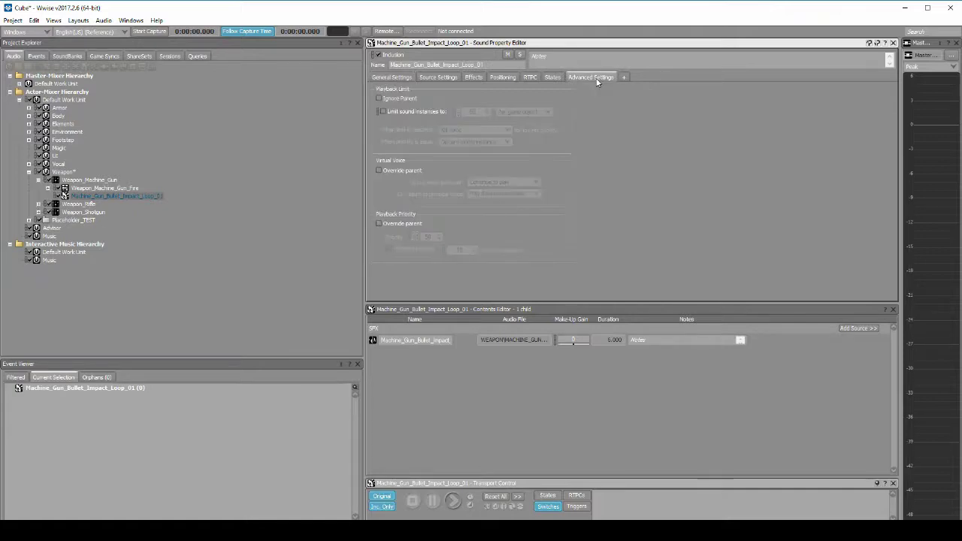
pyautogui.click(379, 98)
pyautogui.click(382, 111)
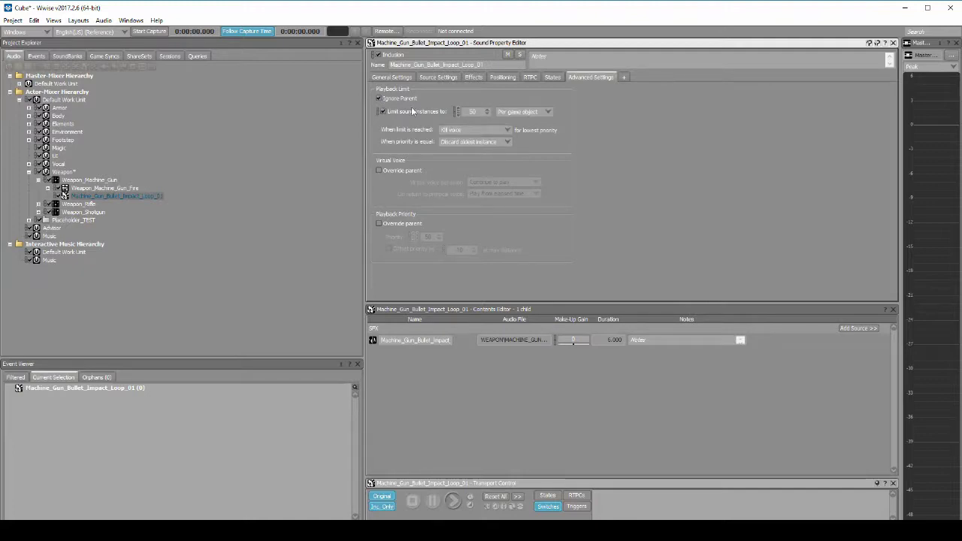
pyautogui.doubleClick(473, 111)
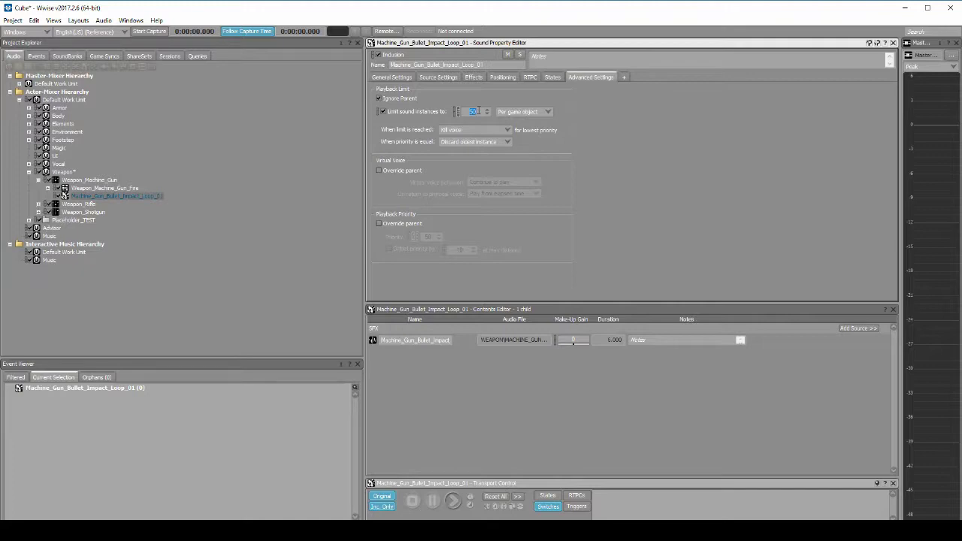
pyautogui.write('6')
pyautogui.click(548, 111)
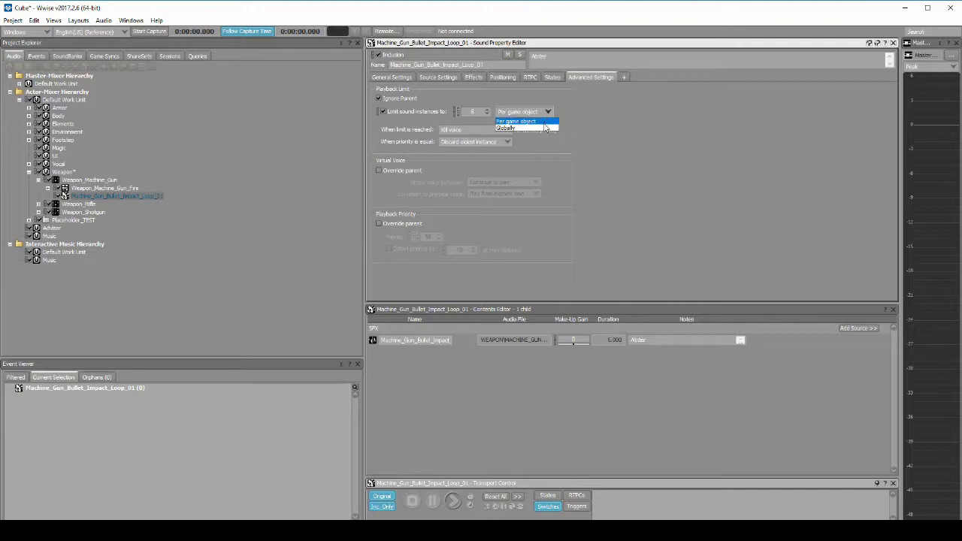
pyautogui.click(526, 128)
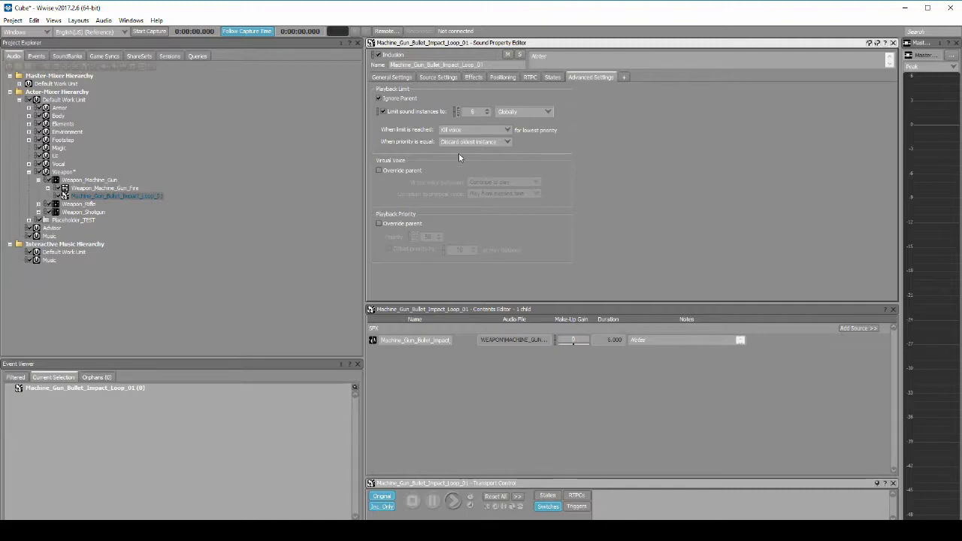
# Step: Override the parent's virtual voice behaviour with Send to virtual voice
pyautogui.click(384, 171)
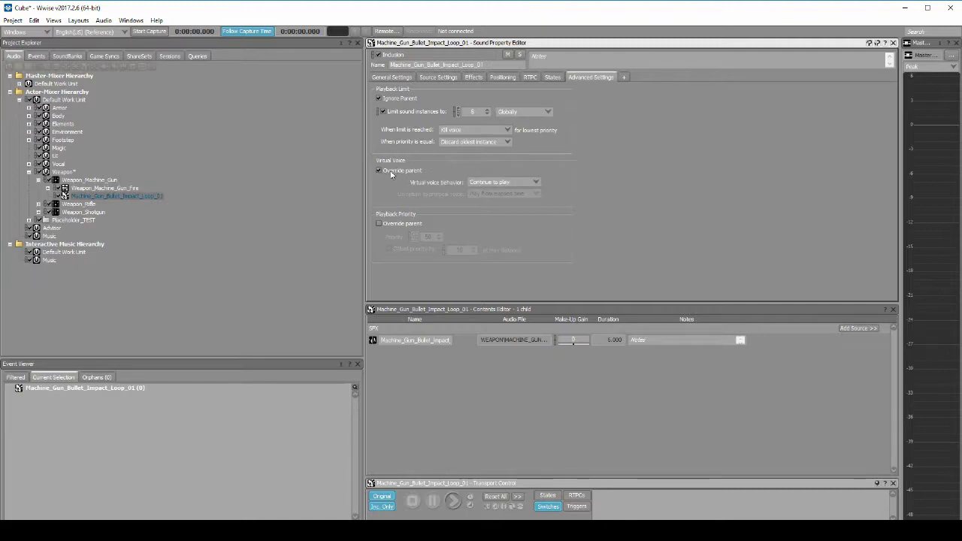
pyautogui.click(518, 181)
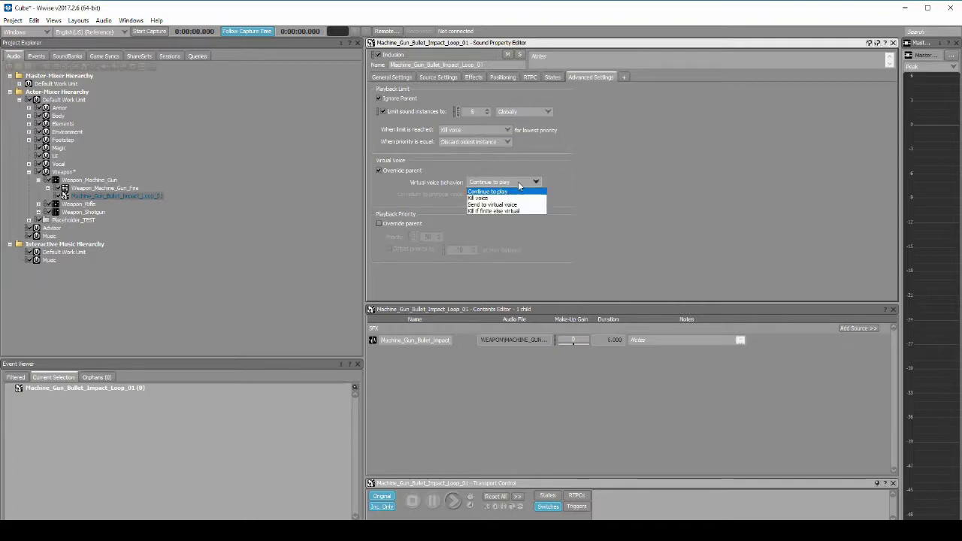
pyautogui.click(517, 197)
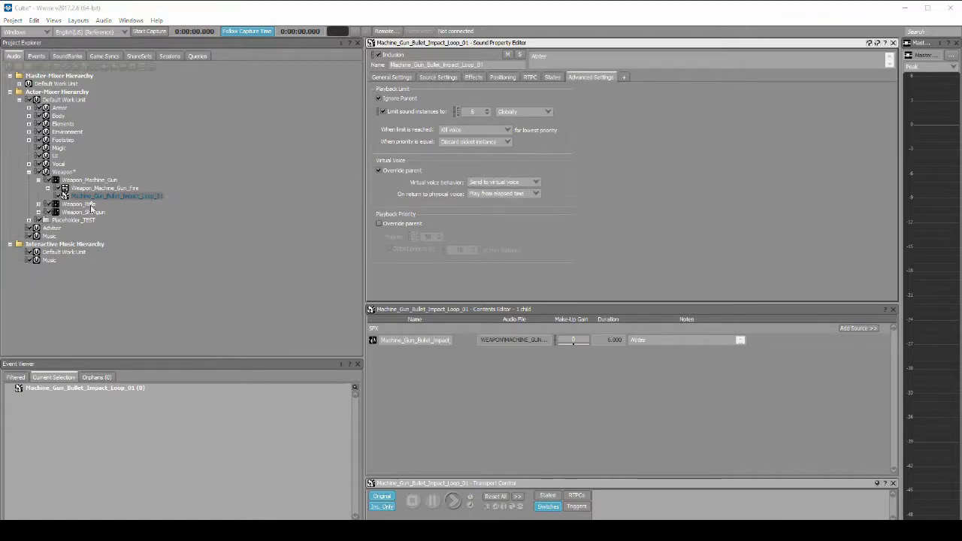
# Step: Give Machine_Gun_Bullet_Impact_Loop_01 its own 3D positioning with the Weapon_Fire attenuation, overriding its parent
pyautogui.click(110, 196)
pyautogui.press('Up')
pyautogui.press('Down')
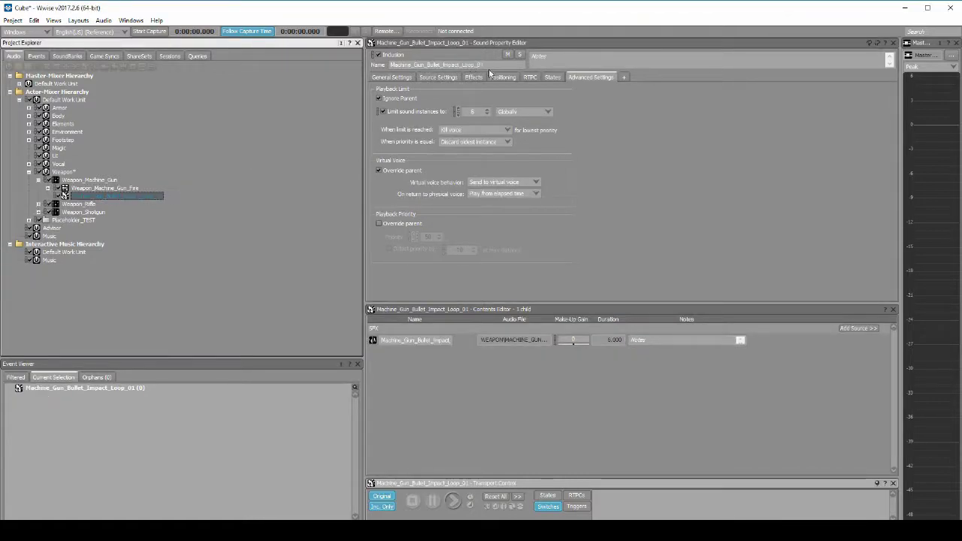
pyautogui.click(499, 78)
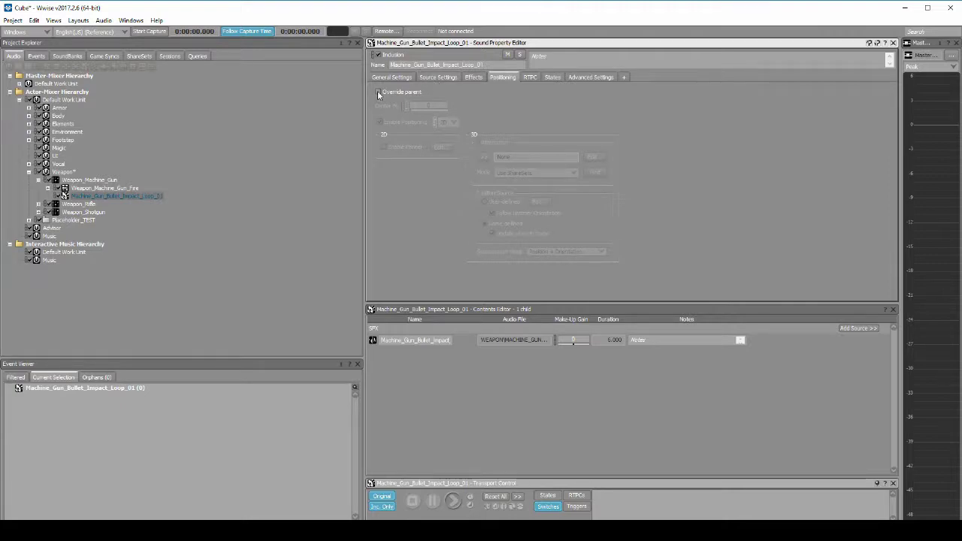
pyautogui.click(378, 92)
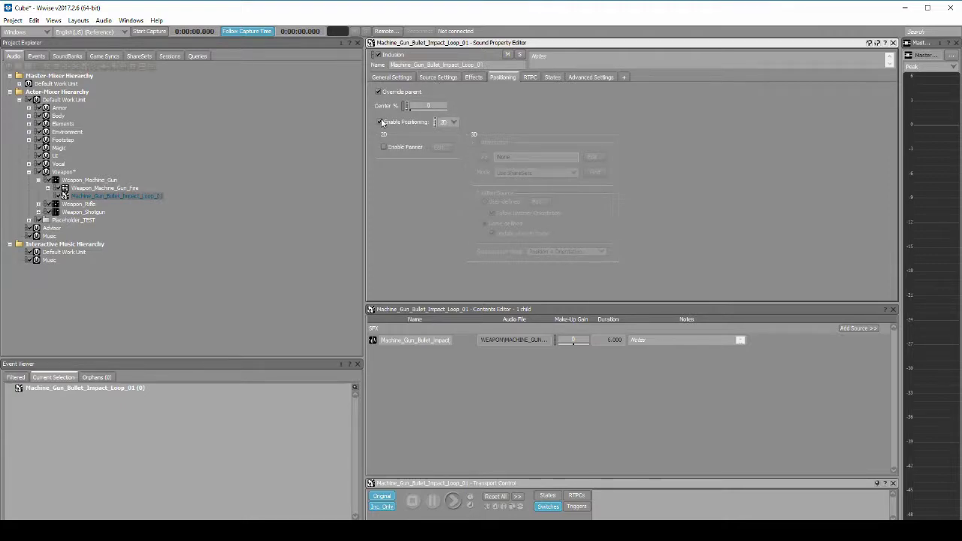
pyautogui.click(455, 122)
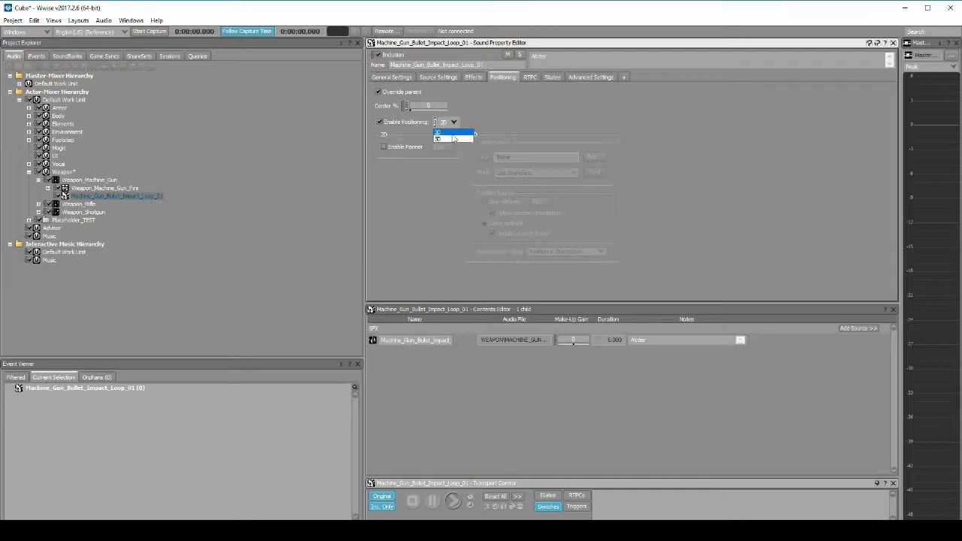
pyautogui.click(452, 135)
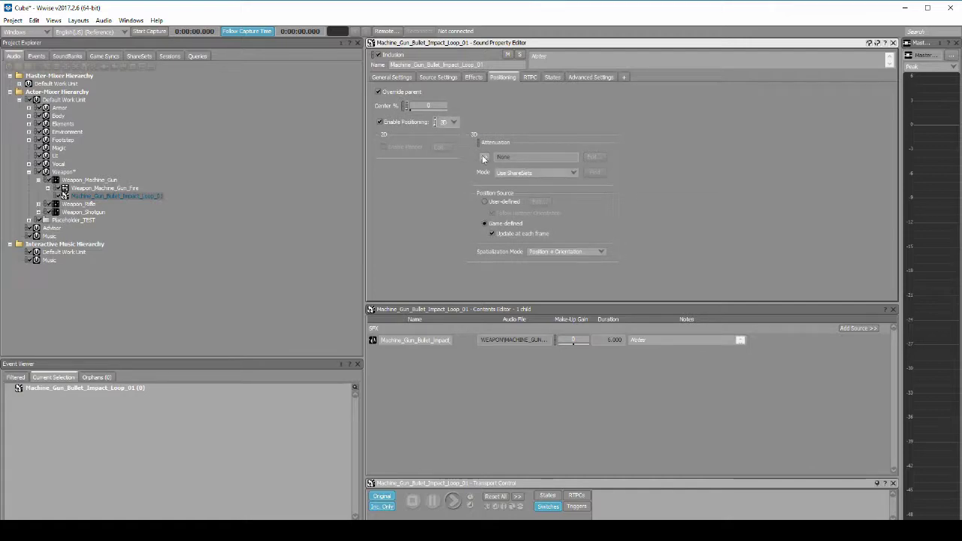
pyautogui.click(484, 157)
pyautogui.moveTo(519, 198)
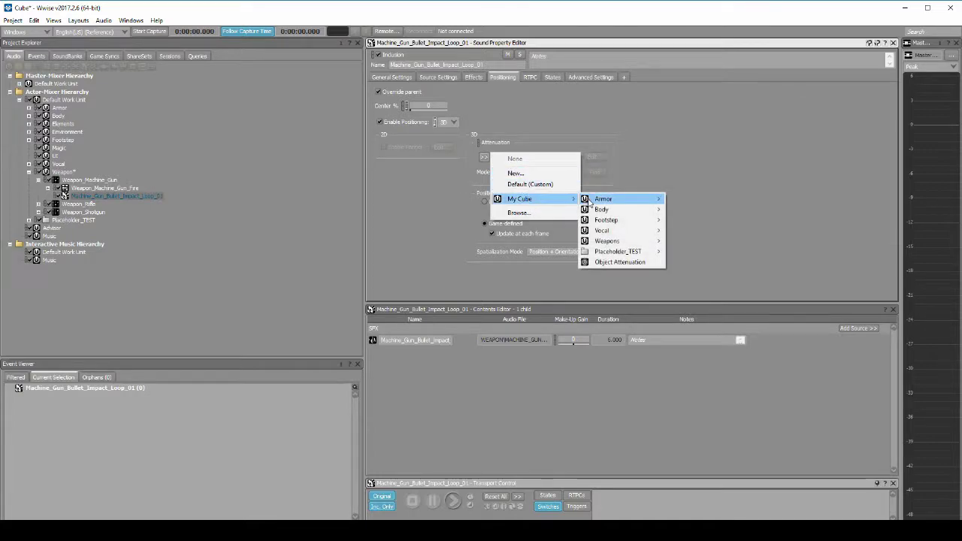
pyautogui.moveTo(607, 241)
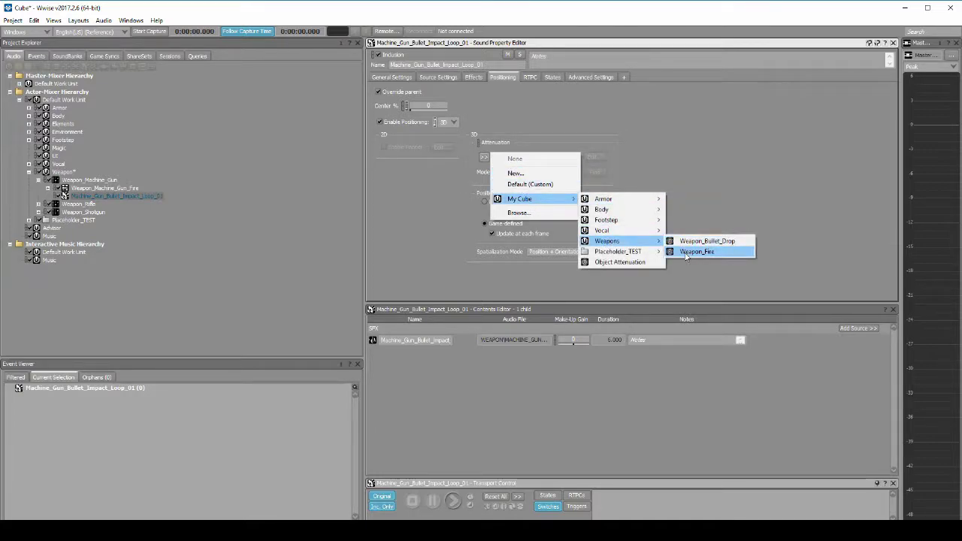
pyautogui.click(686, 252)
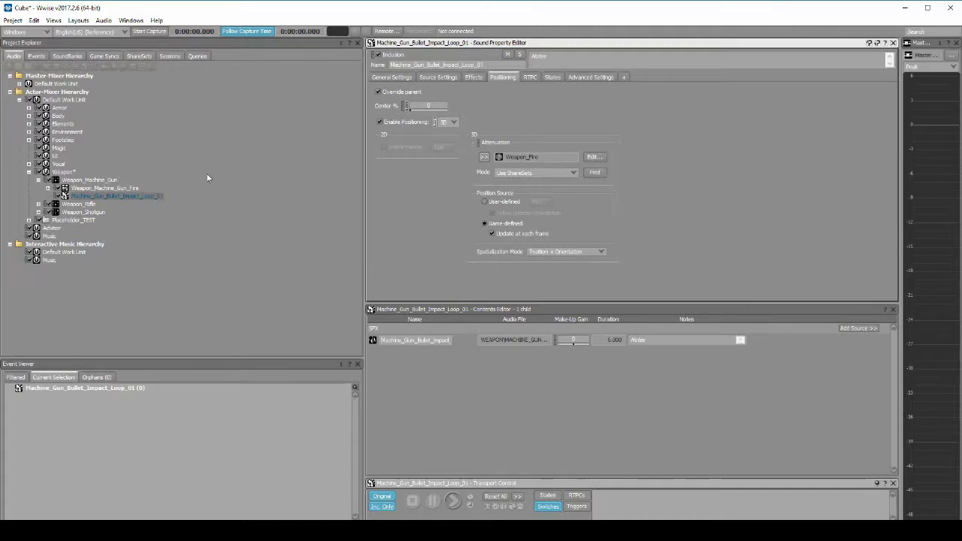
# Step: Open the Fire_Chaingun_Player event in the Event Editor and add a new Play action
pyautogui.click(36, 57)
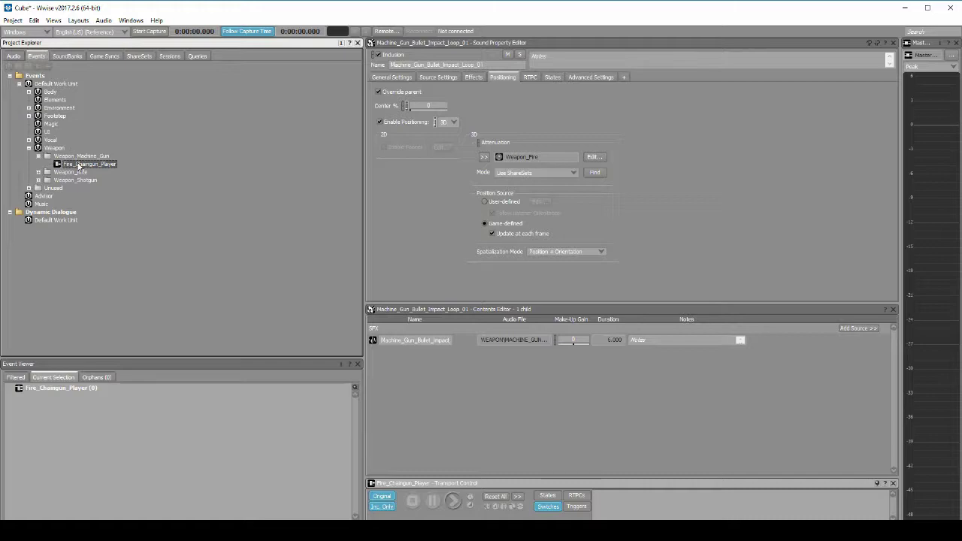
pyautogui.doubleClick(78, 165)
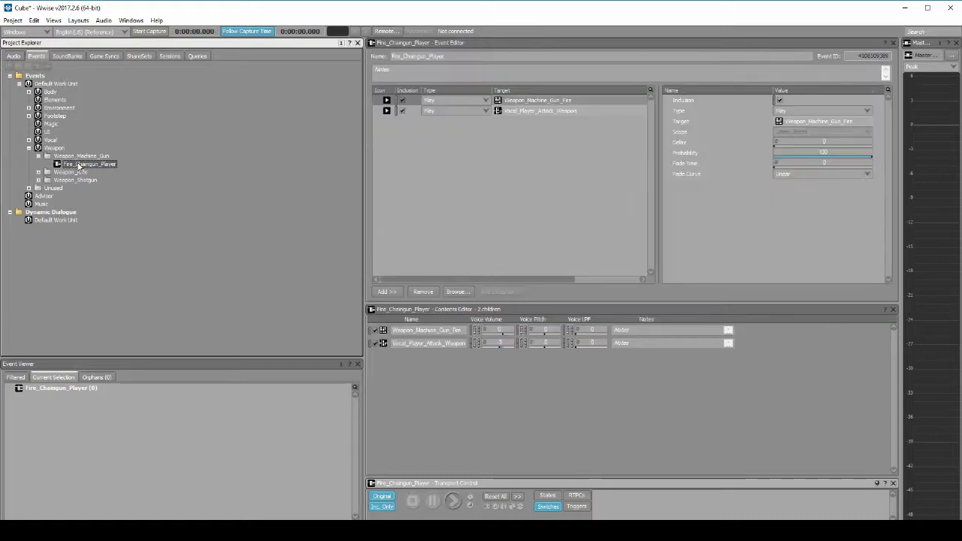
pyautogui.rightClick(410, 154)
pyautogui.moveTo(443, 159)
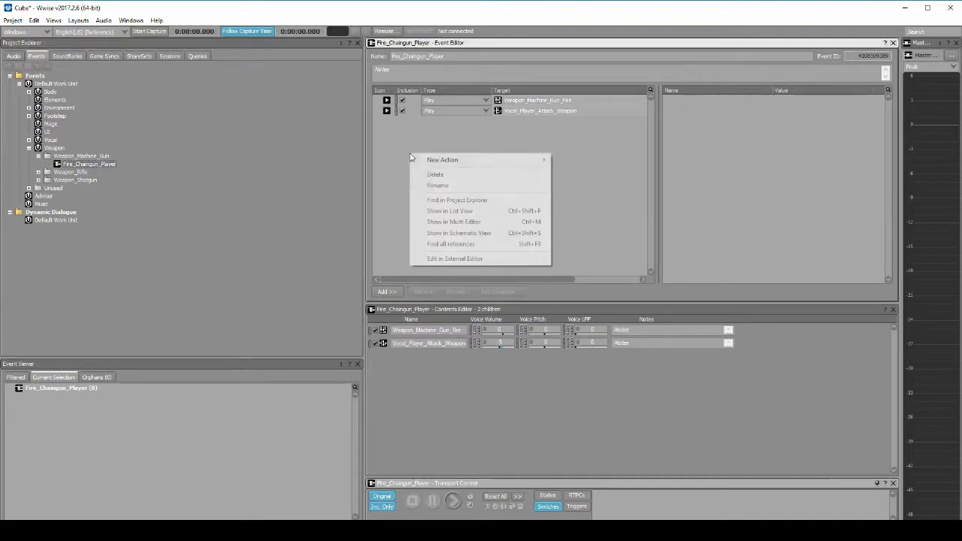
pyautogui.click(616, 175)
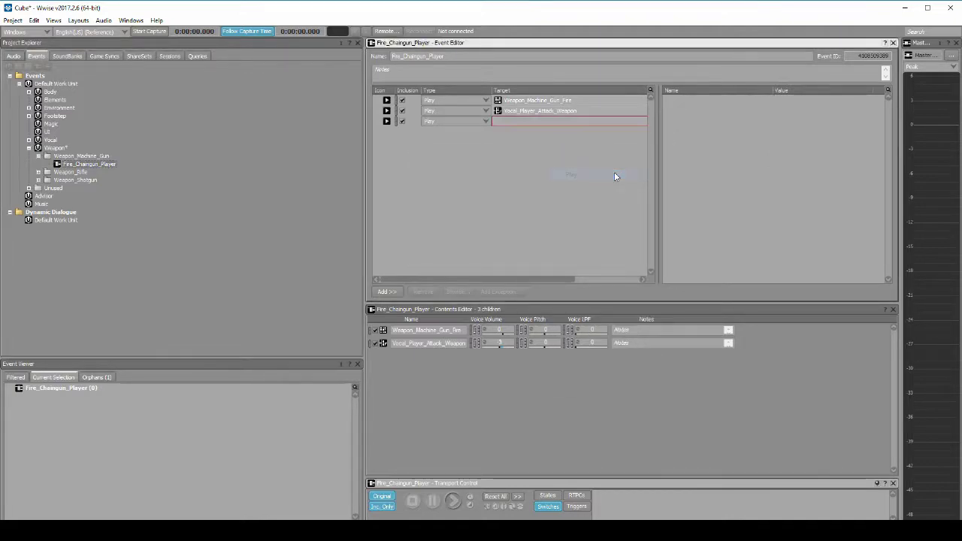
pyautogui.click(609, 122)
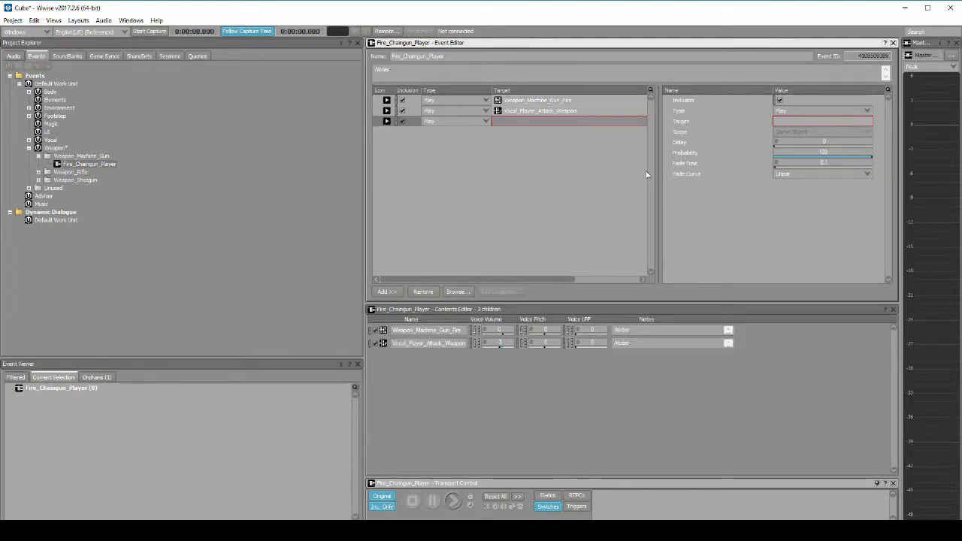
# Step: Add a Stop action to Fire_Chaingun_Player and view its settings
pyautogui.rightClick(464, 161)
pyautogui.moveTo(533, 168)
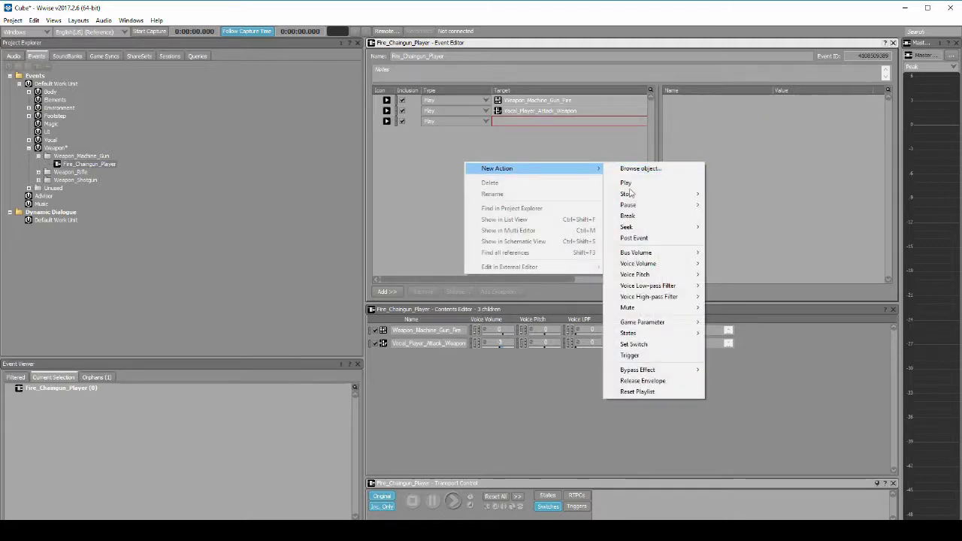
pyautogui.moveTo(627, 194)
pyautogui.click(717, 194)
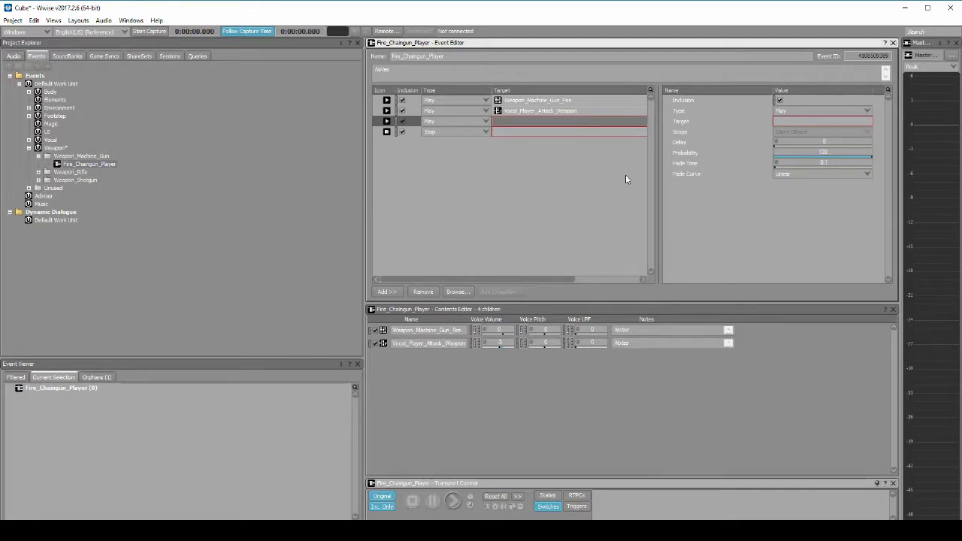
pyautogui.click(554, 132)
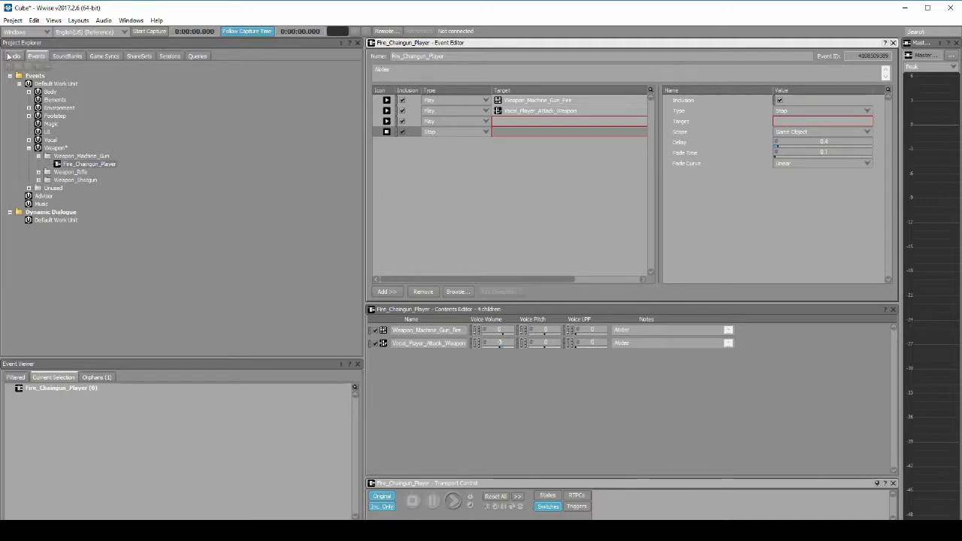
# Step: Drag Machine_Gun_Bullet_Impact_Loop_01 from the Audio hierarchy onto both the Play and Stop action targets
pyautogui.click(12, 57)
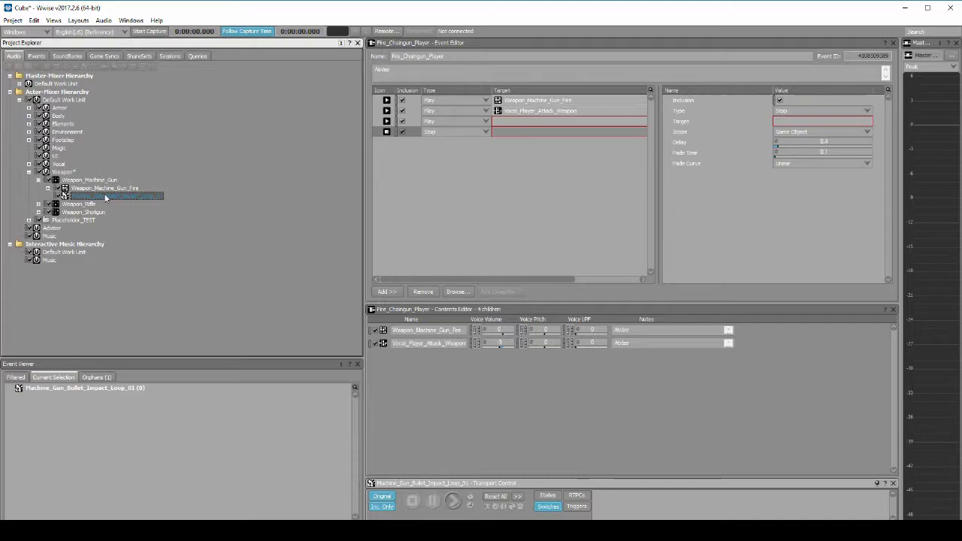
pyautogui.moveTo(105, 198); pyautogui.dragTo(522, 120)
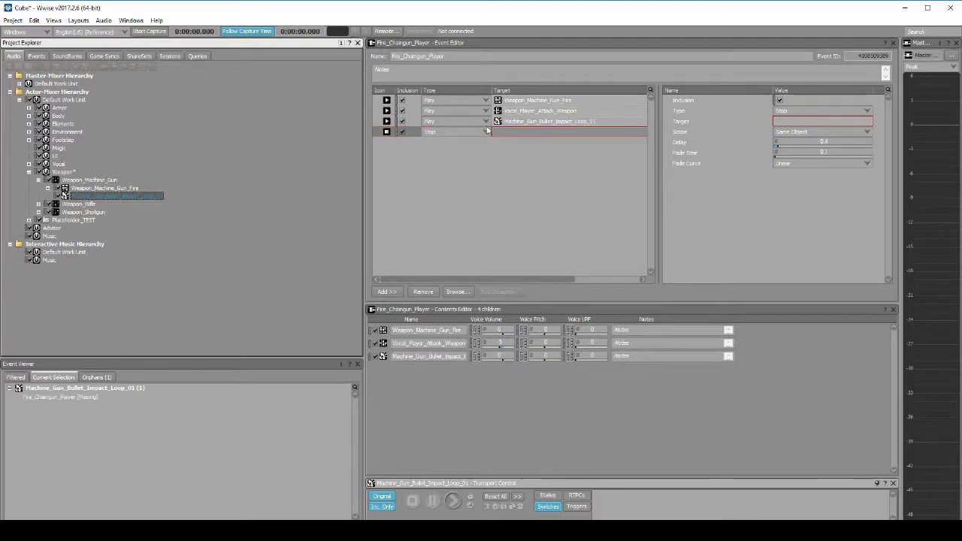
pyautogui.moveTo(138, 194); pyautogui.dragTo(520, 132)
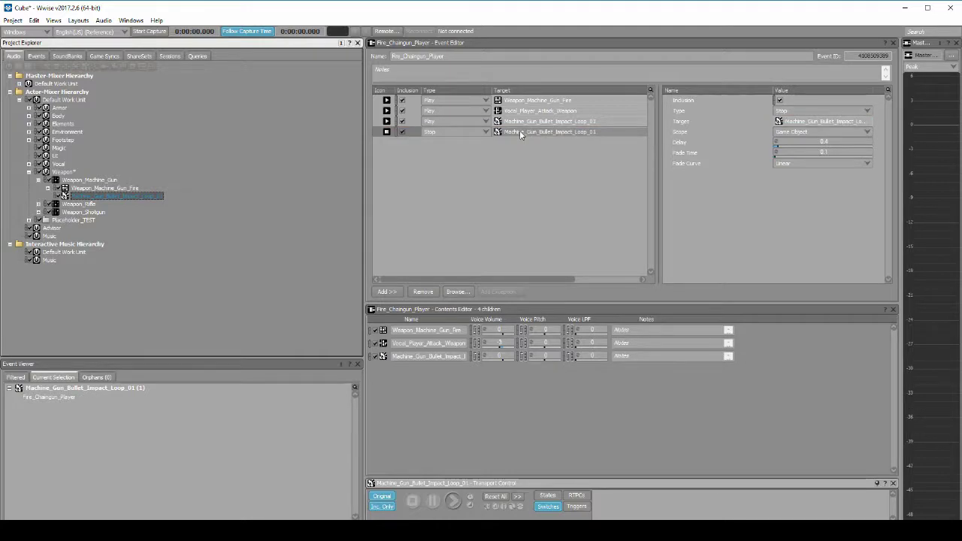
pyautogui.click(39, 56)
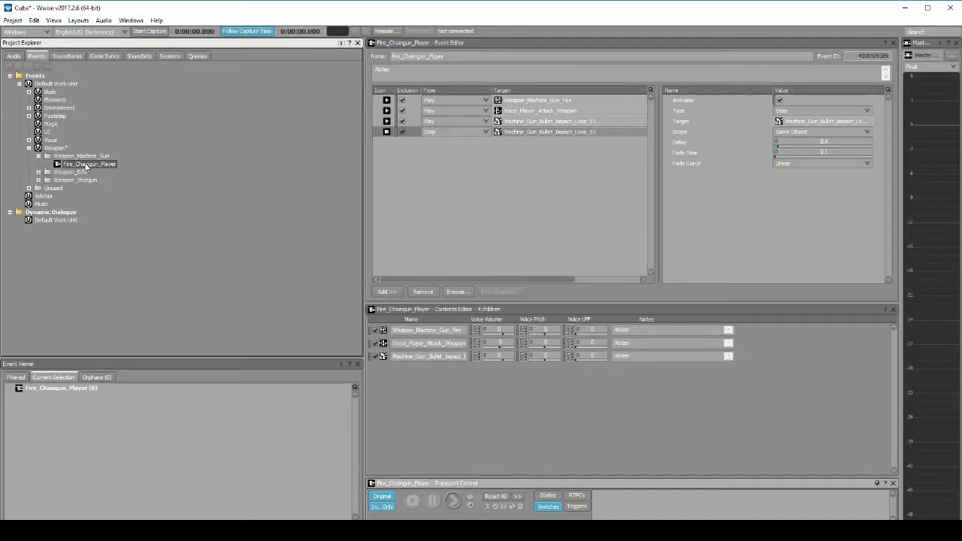
pyautogui.click(454, 500)
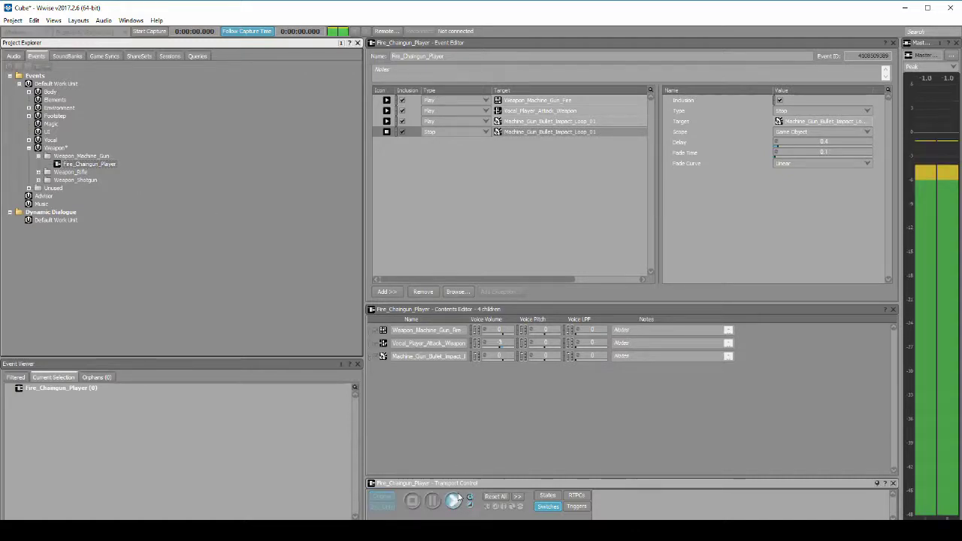
pyautogui.click(454, 500)
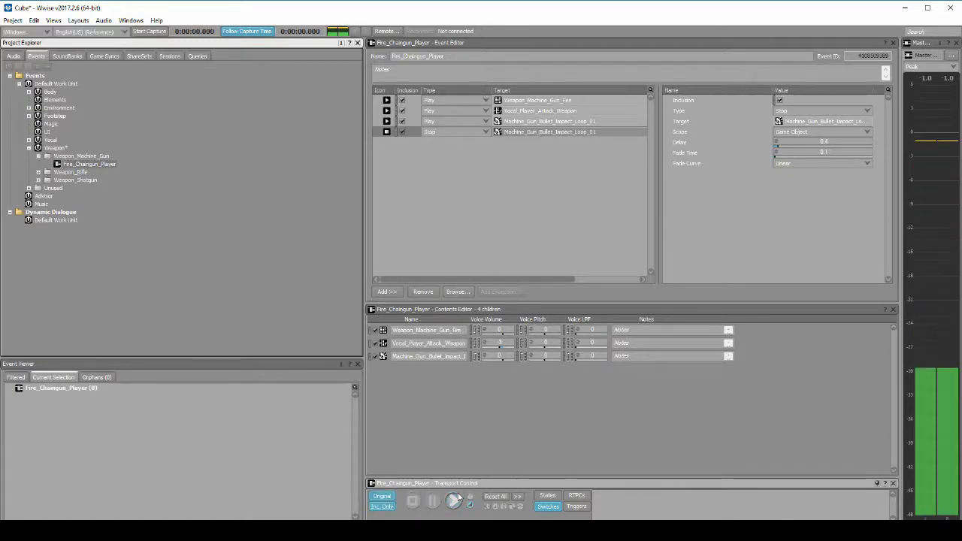
pyautogui.click(458, 497)
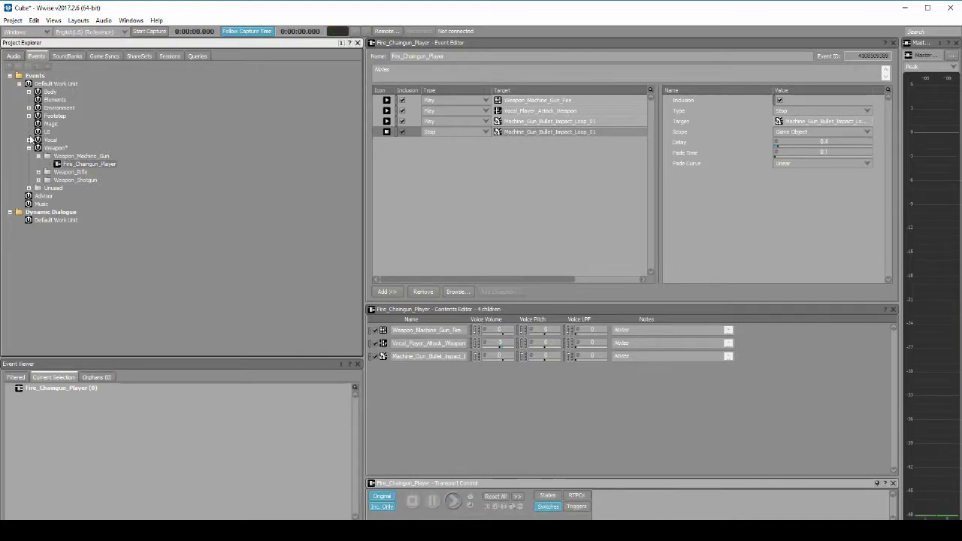
# Step: Save the project, generate SoundBanks in the SoundBank layout, and return to the Designer layout
pyautogui.click(13, 20)
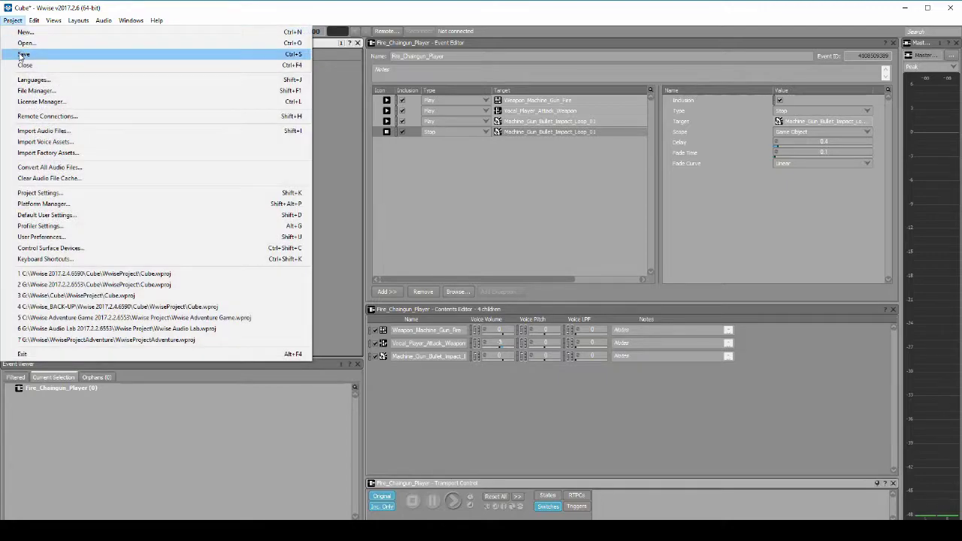
pyautogui.click(21, 57)
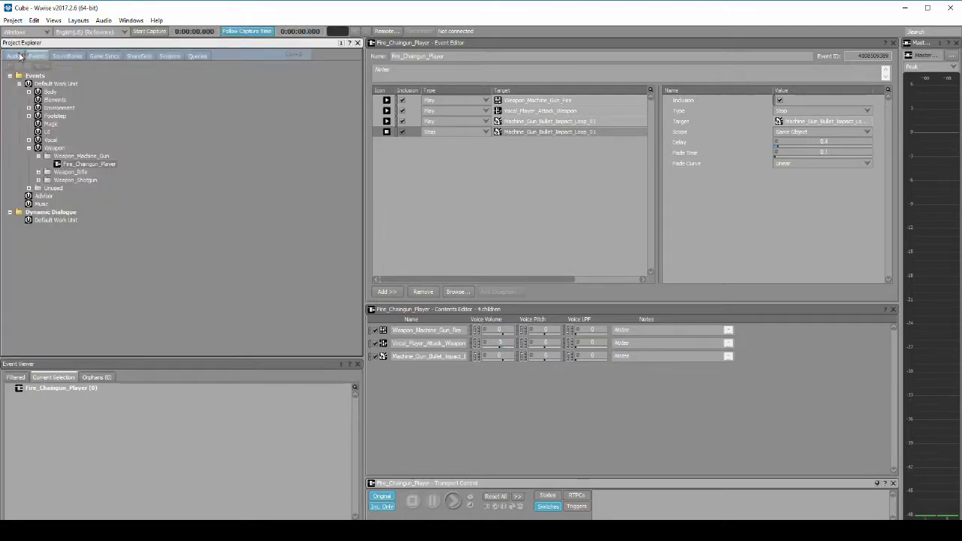
pyautogui.click(79, 20)
pyautogui.click(111, 55)
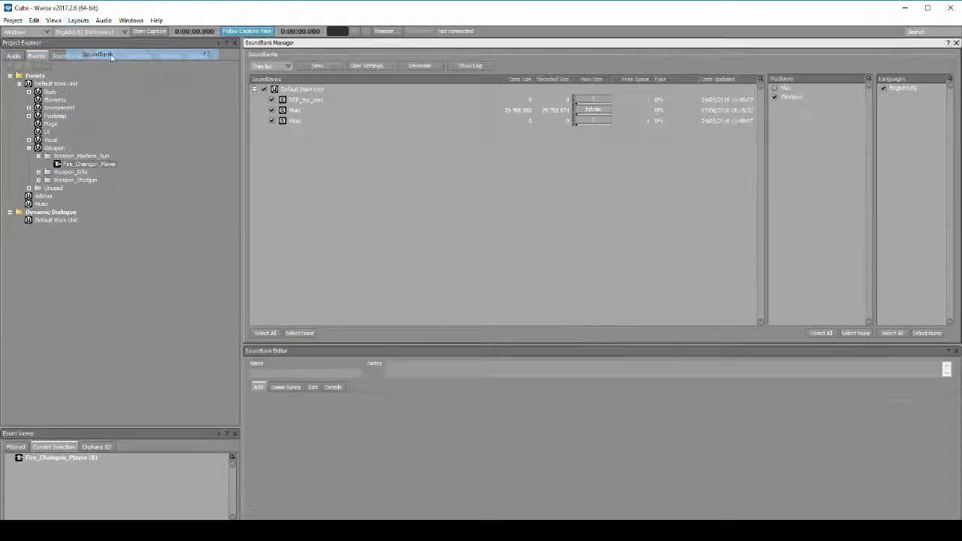
pyautogui.click(422, 65)
pyautogui.press('F5')
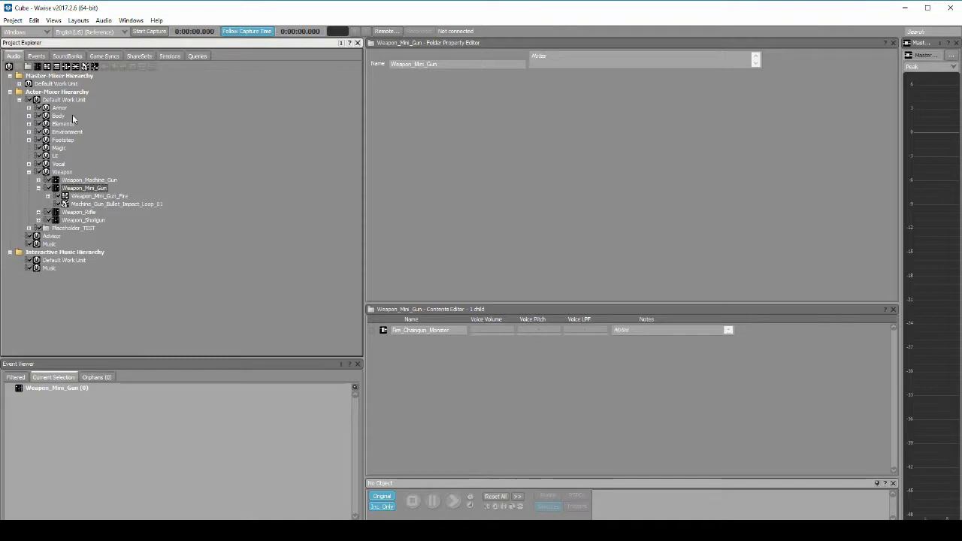
# Step: Select Weapon_Machine_Gun and solo it in the Actor-Mixer Property Editor
pyautogui.click(34, 56)
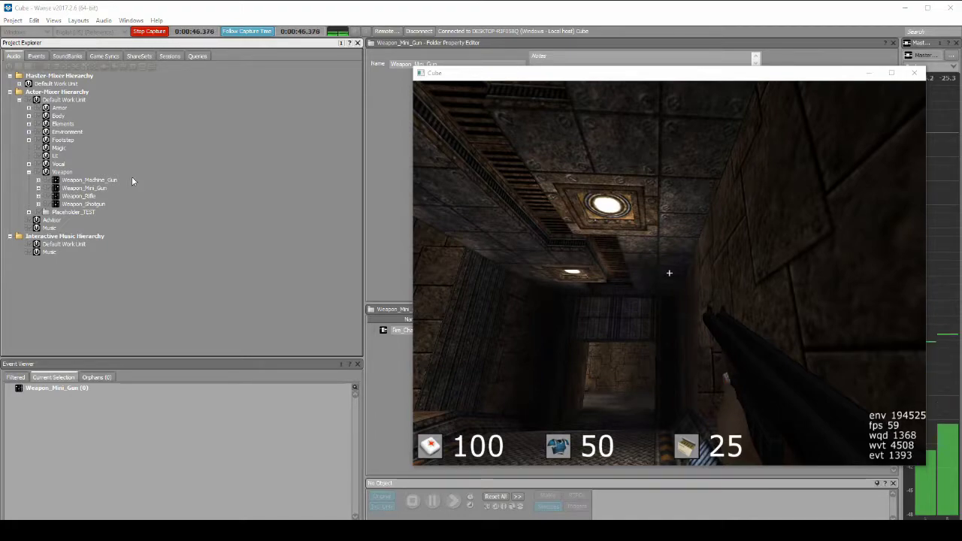
pyautogui.click(105, 181)
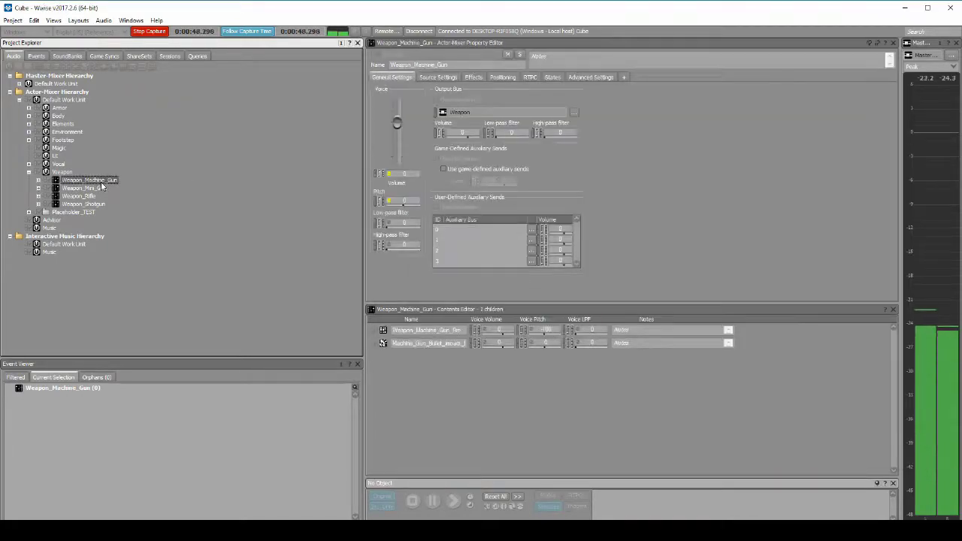
pyautogui.click(520, 54)
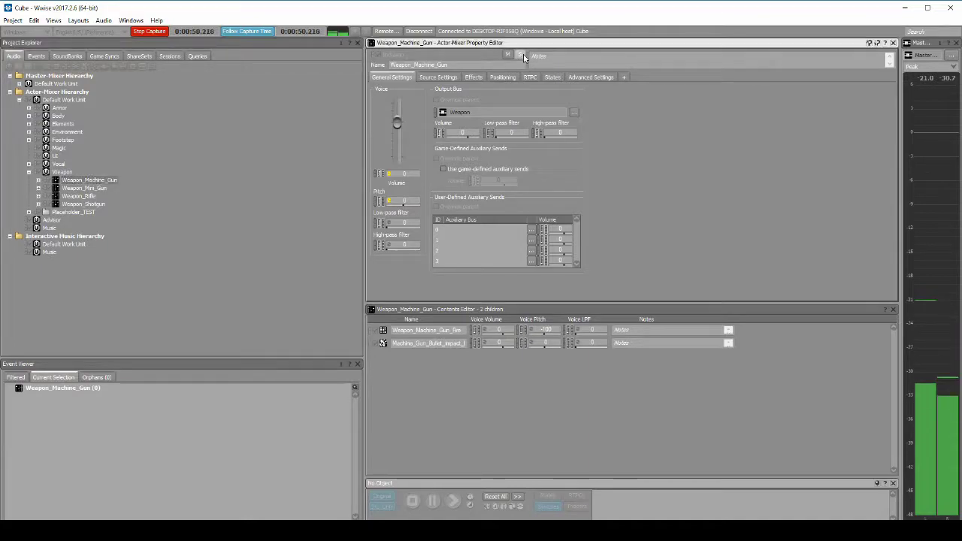
pyautogui.click(78, 21)
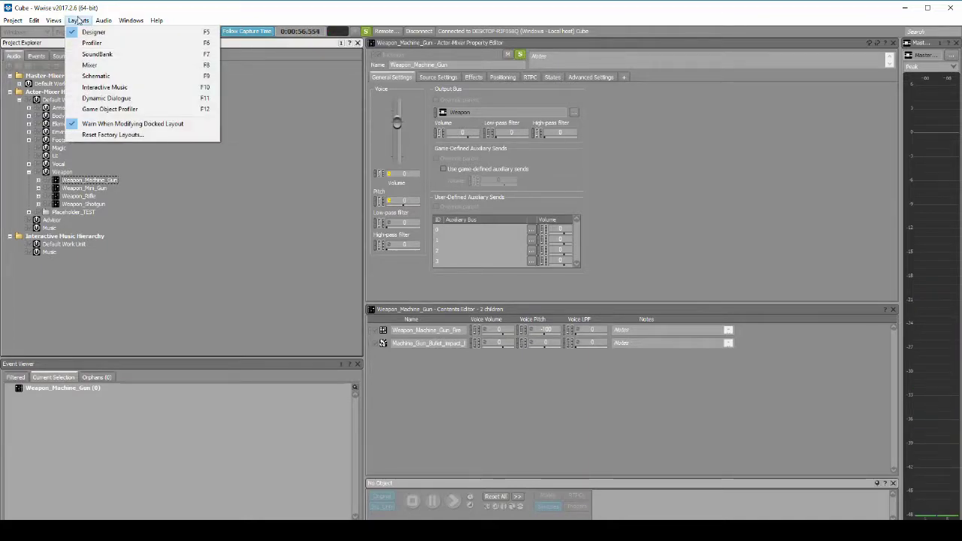
# Step: In the Profiler layout, filter the Capture Log to Weapon_Machine_Gun and bring the Cube game forward
pyautogui.click(89, 43)
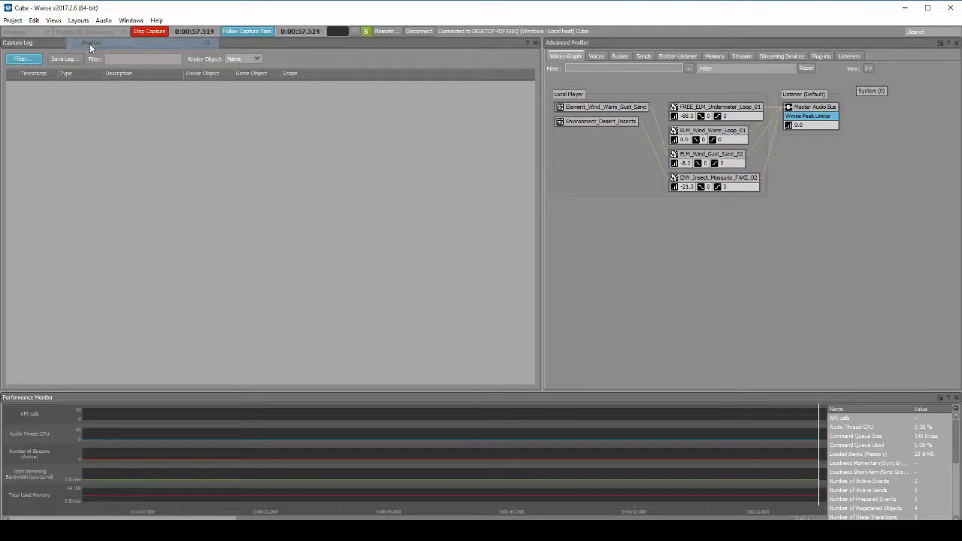
pyautogui.click(30, 59)
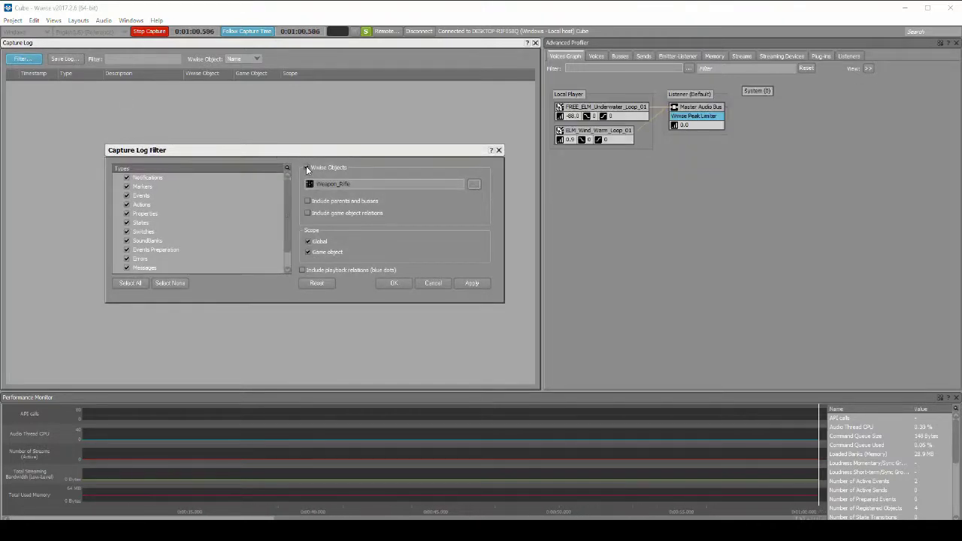
pyautogui.click(473, 184)
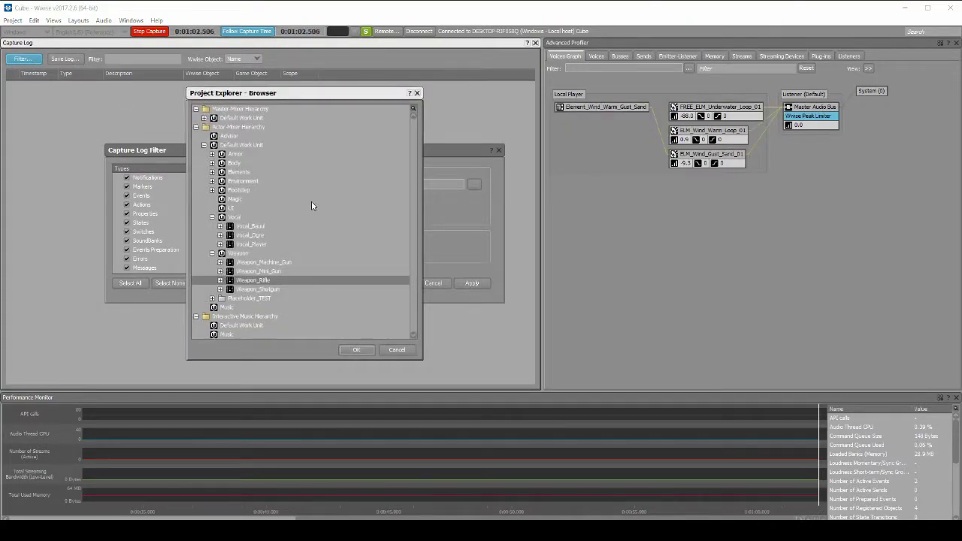
pyautogui.doubleClick(263, 261)
pyautogui.click(395, 283)
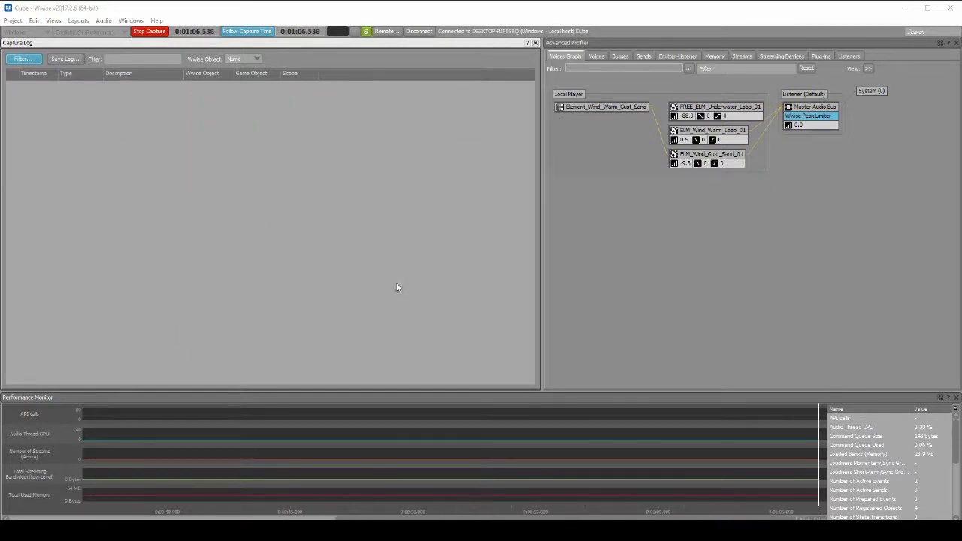
pyautogui.hotkey('alt', 'Tab')
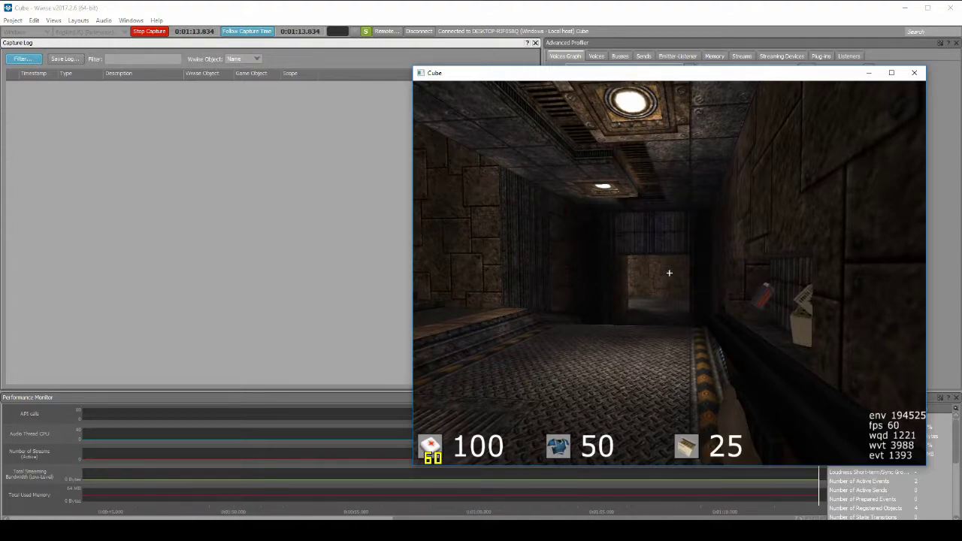
# Step: Walk to another corridor in Cube and switch to the machine gun
pyautogui.press('w')
pyautogui.press('w')
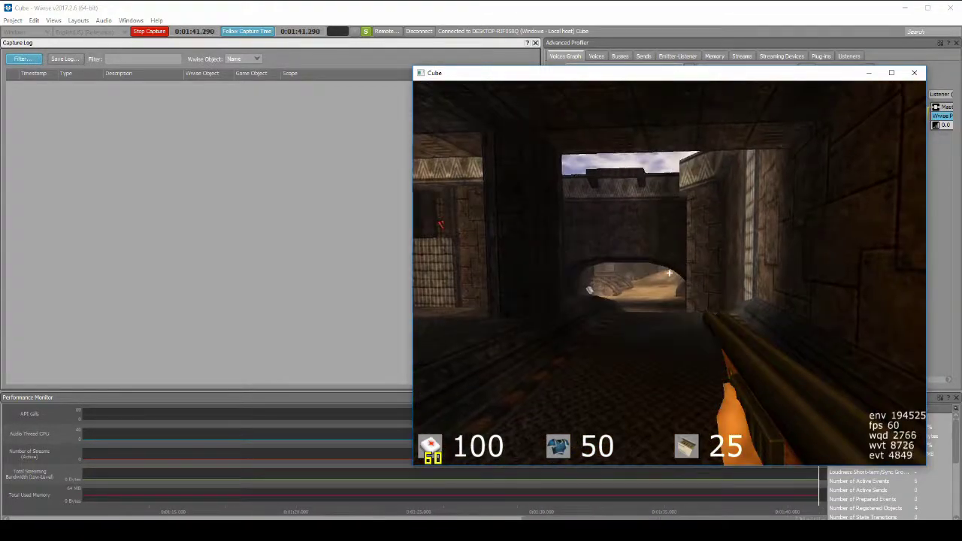
pyautogui.scroll(-1, 669, 273)
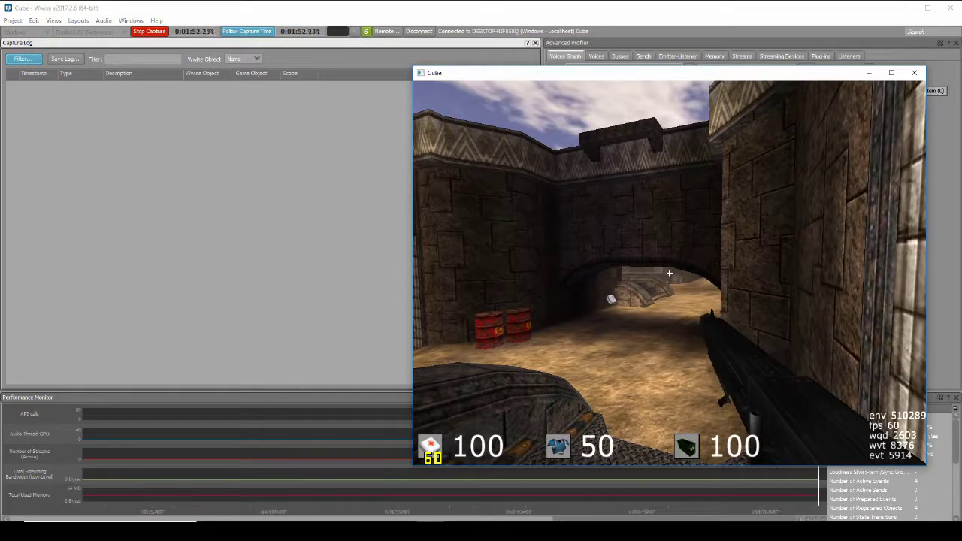
pyautogui.press('w')
# Step: Fire machine gun bursts from 100 down to 48 ammo, then move to the quit option
pyautogui.click(669, 273)
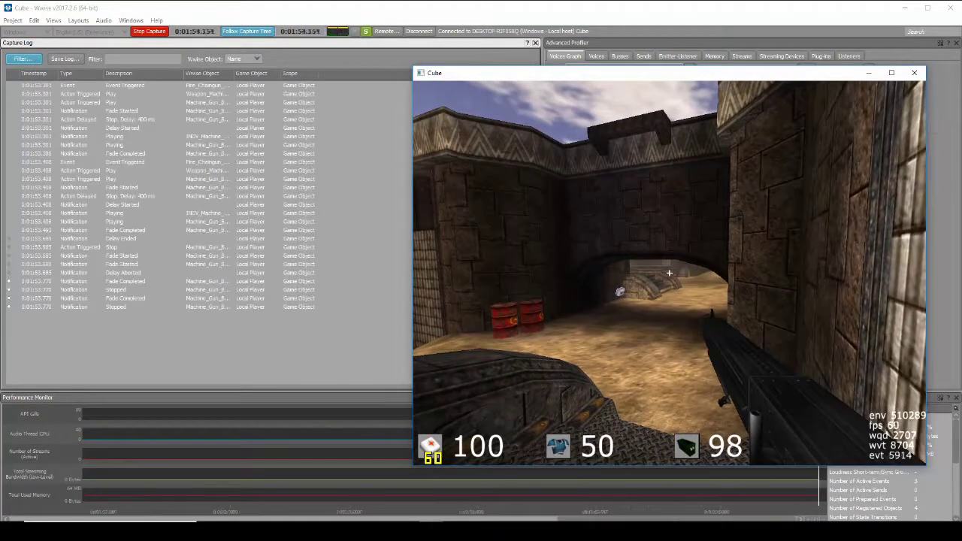
pyautogui.click(669, 273)
pyautogui.click(669, 273)
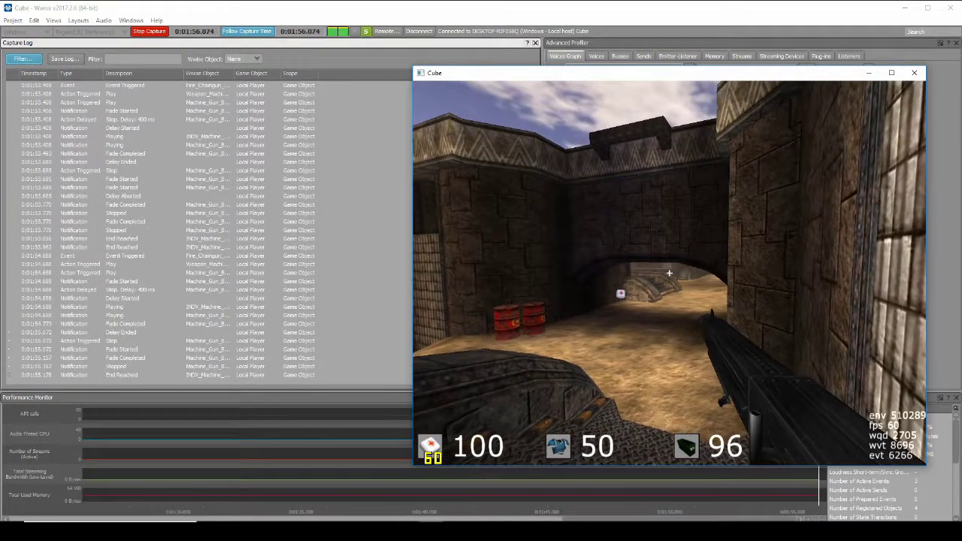
pyautogui.click(669, 273)
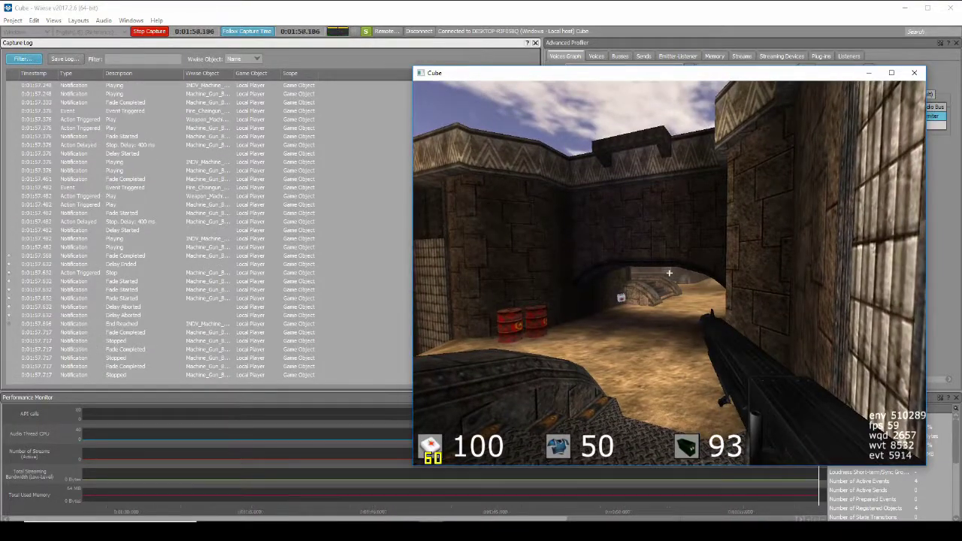
pyautogui.click(669, 275)
pyautogui.click(669, 274)
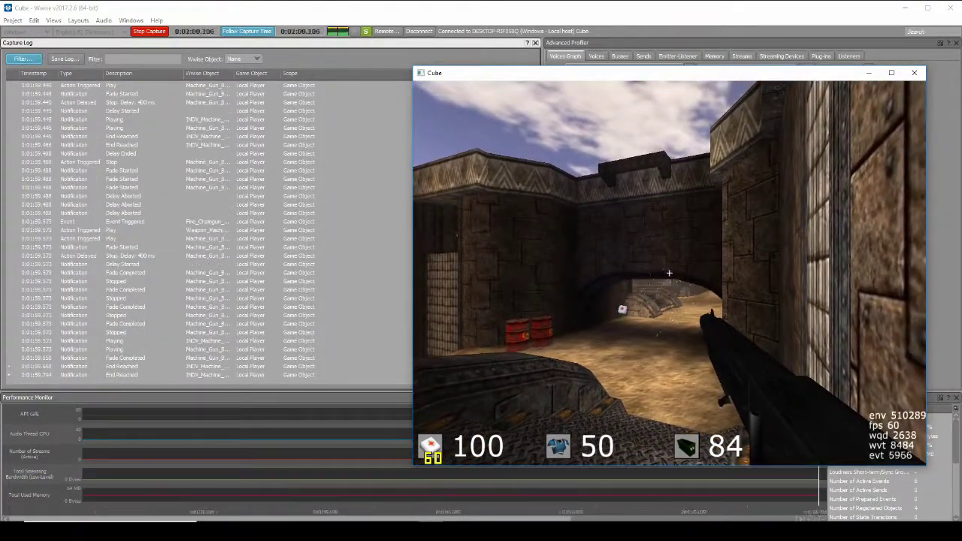
pyautogui.click(670, 275)
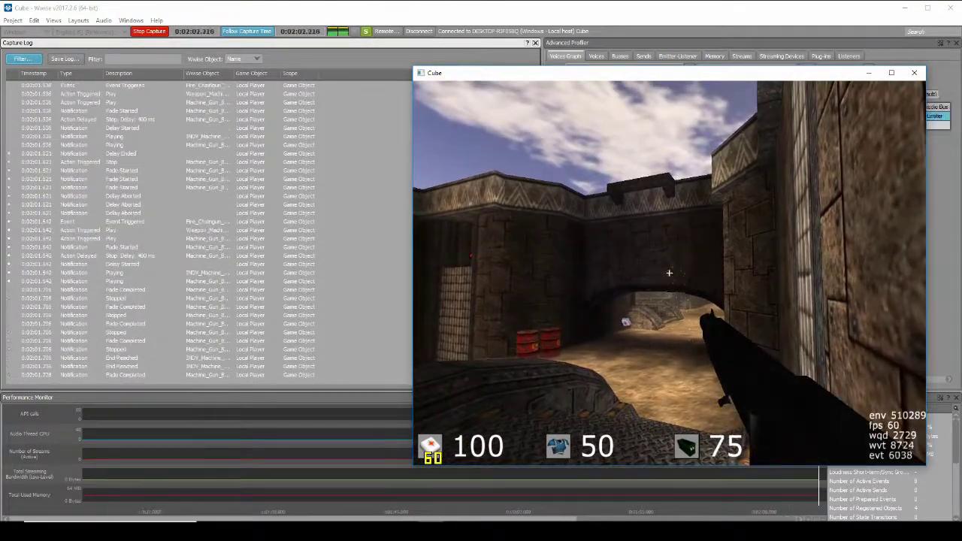
pyautogui.click(669, 273)
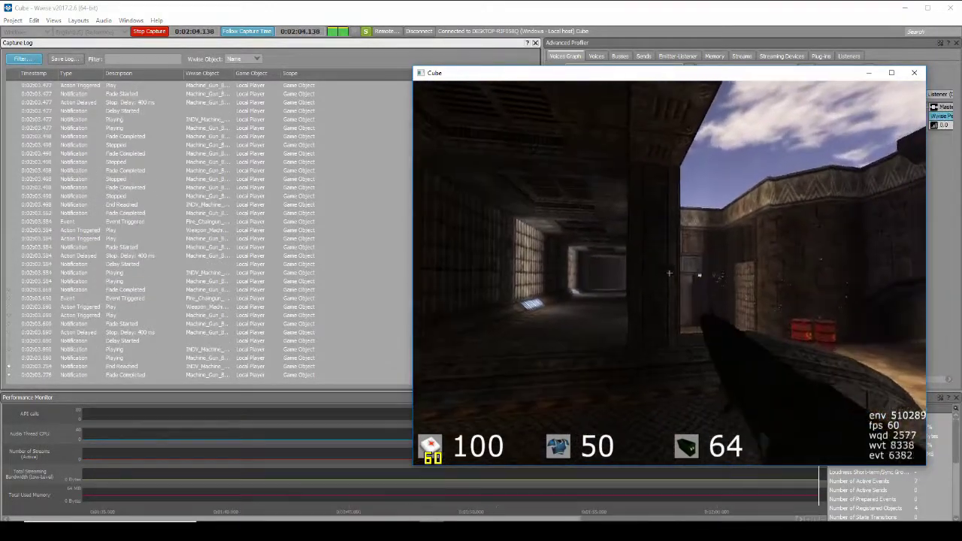
pyautogui.click(669, 273)
pyautogui.click(670, 273)
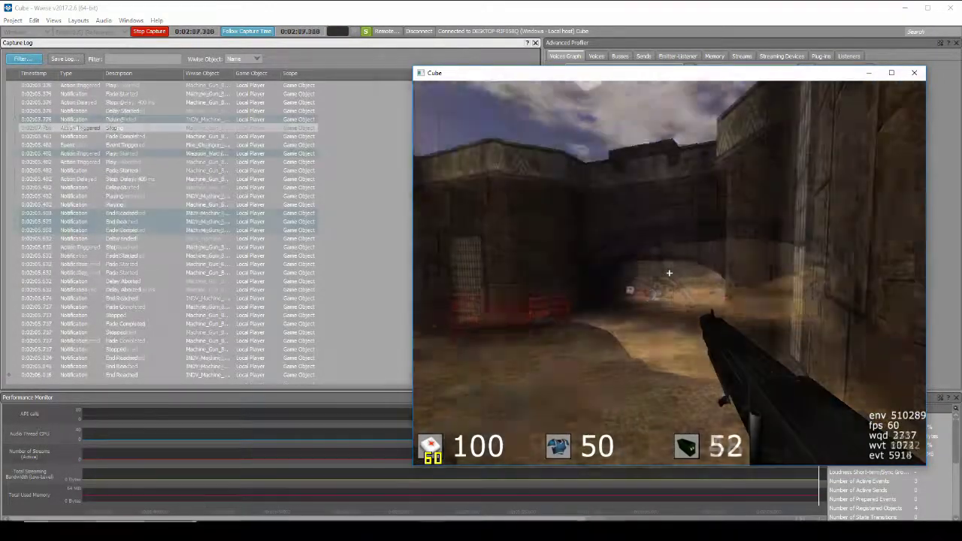
pyautogui.click(670, 273)
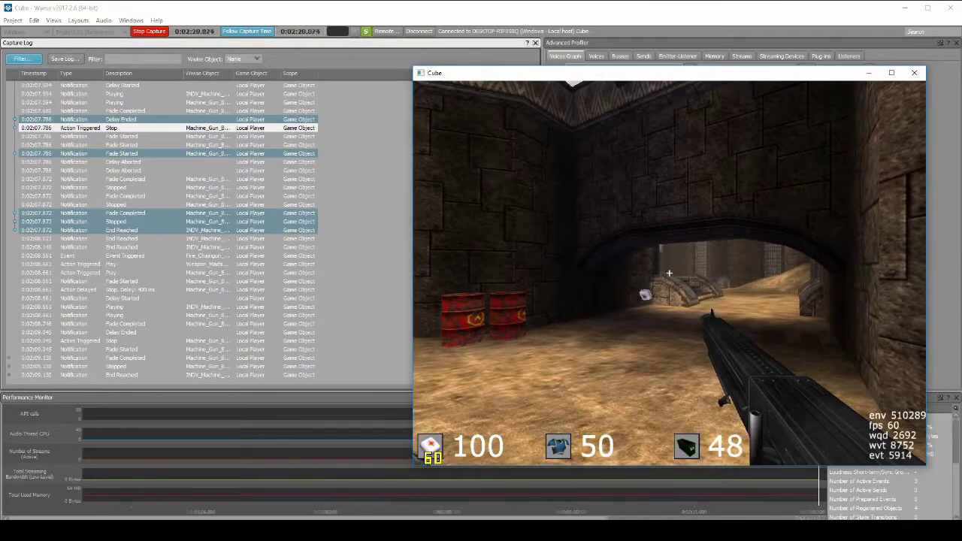
pyautogui.press('Escape')
pyautogui.press('Up')
# Step: Quit Cube, save the Wwise project, and regenerate the SoundBanks
pyautogui.press('Return')
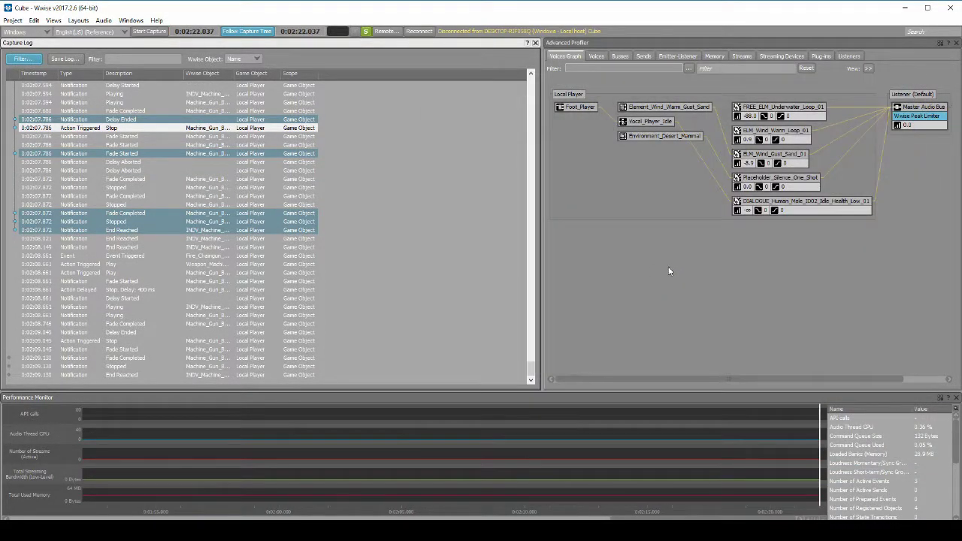
pyautogui.click(13, 20)
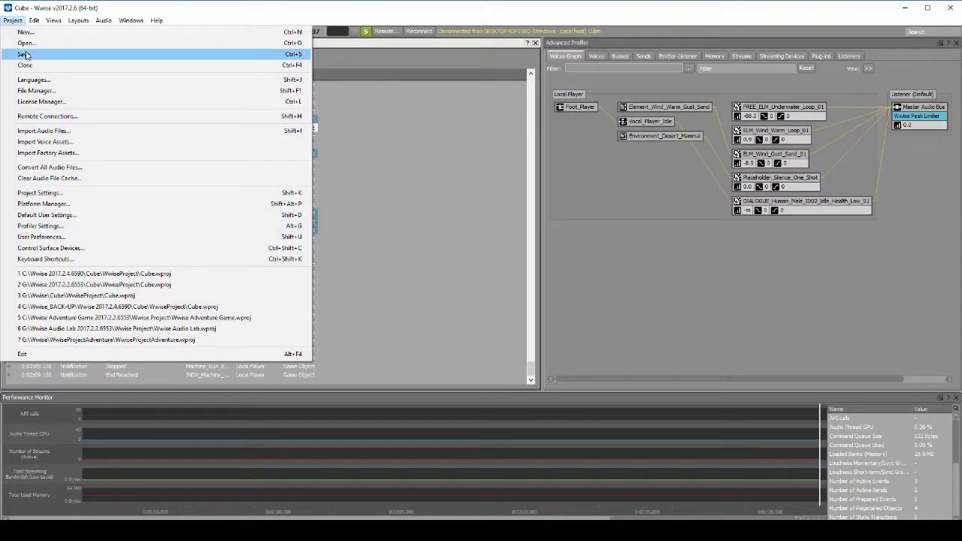
pyautogui.click(29, 54)
pyautogui.click(79, 20)
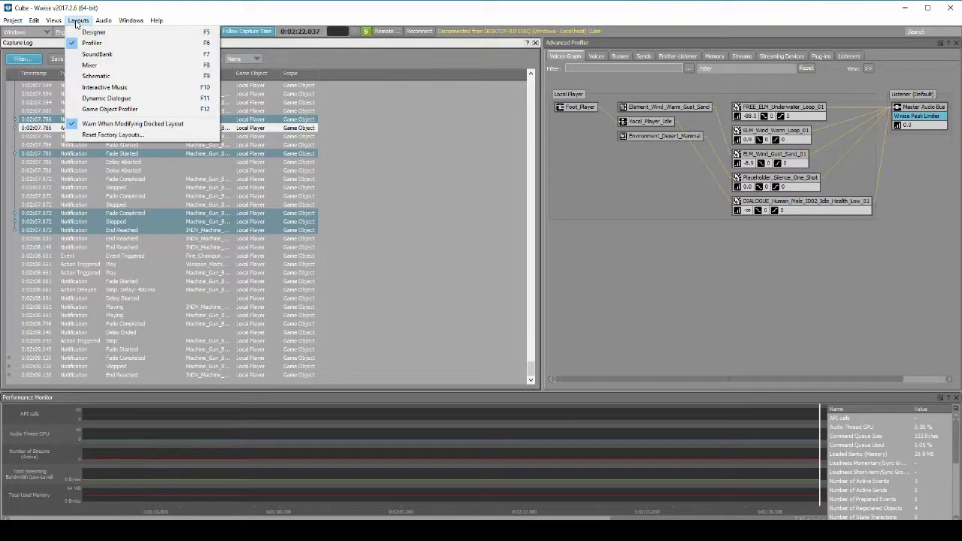
pyautogui.click(98, 56)
pyautogui.click(420, 66)
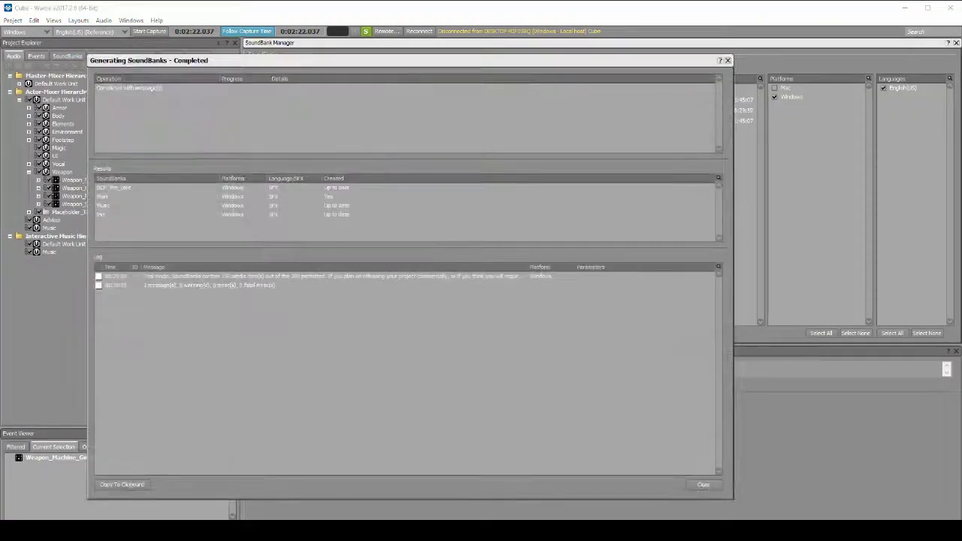
pyautogui.click(718, 483)
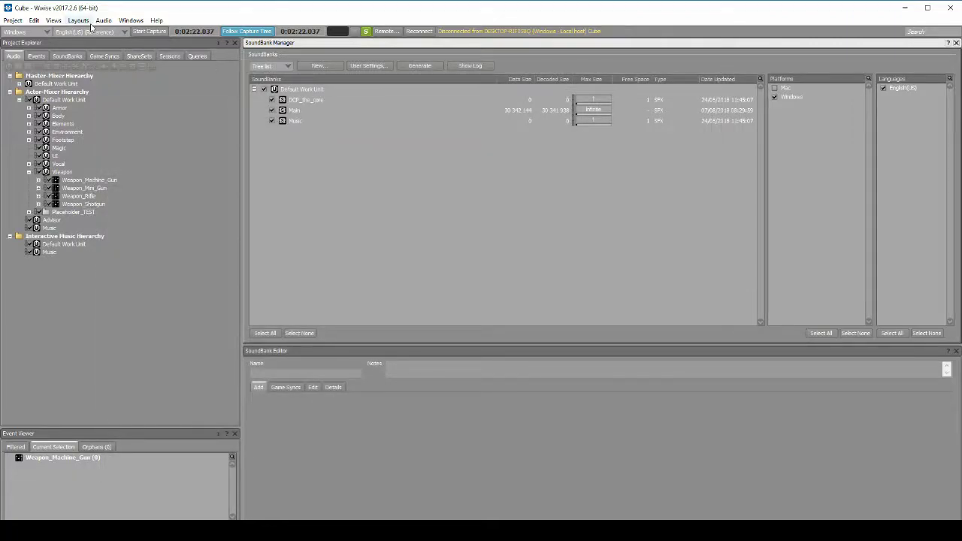
# Step: Generate an Integrity Report listing unused state groups, switch groups, game parameters and triggers
pyautogui.click(54, 21)
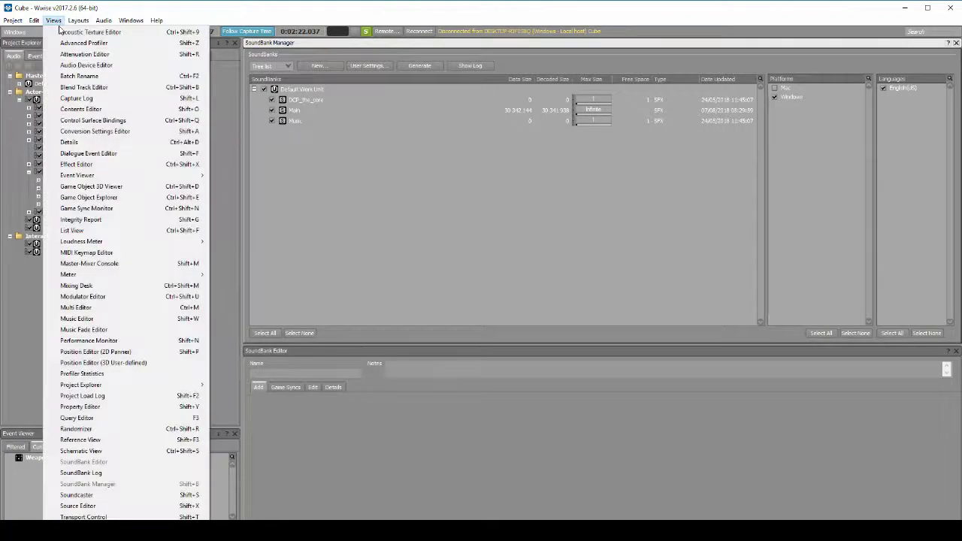
pyautogui.moveTo(81, 241)
pyautogui.click(96, 223)
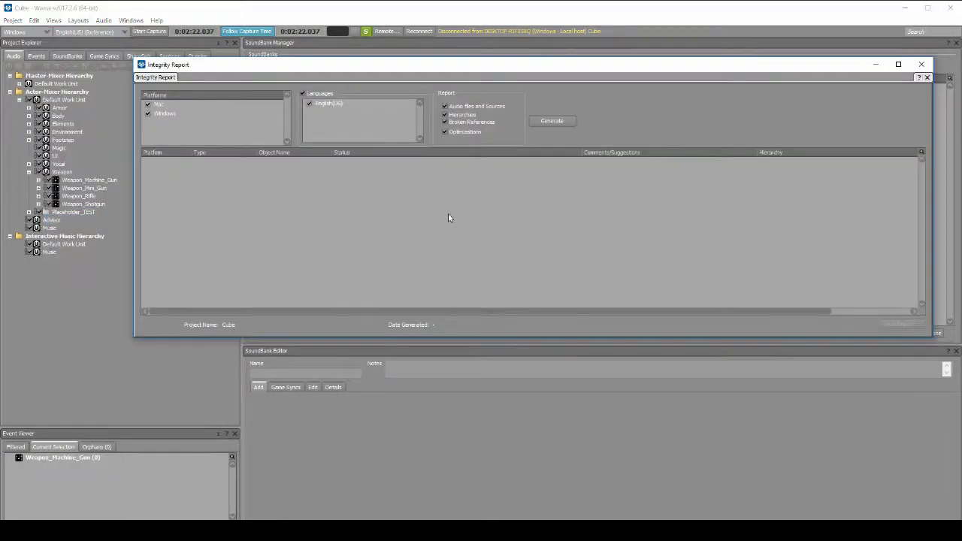
pyautogui.click(553, 121)
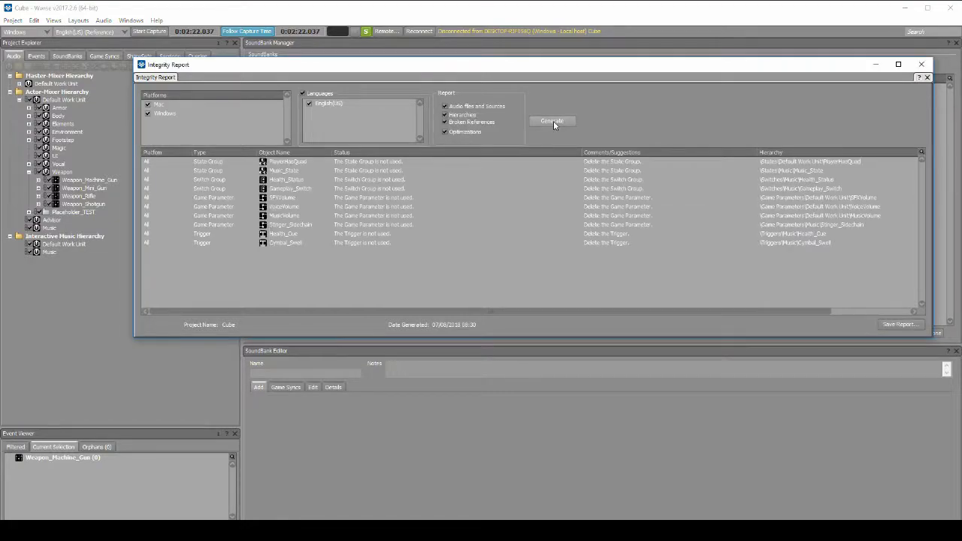